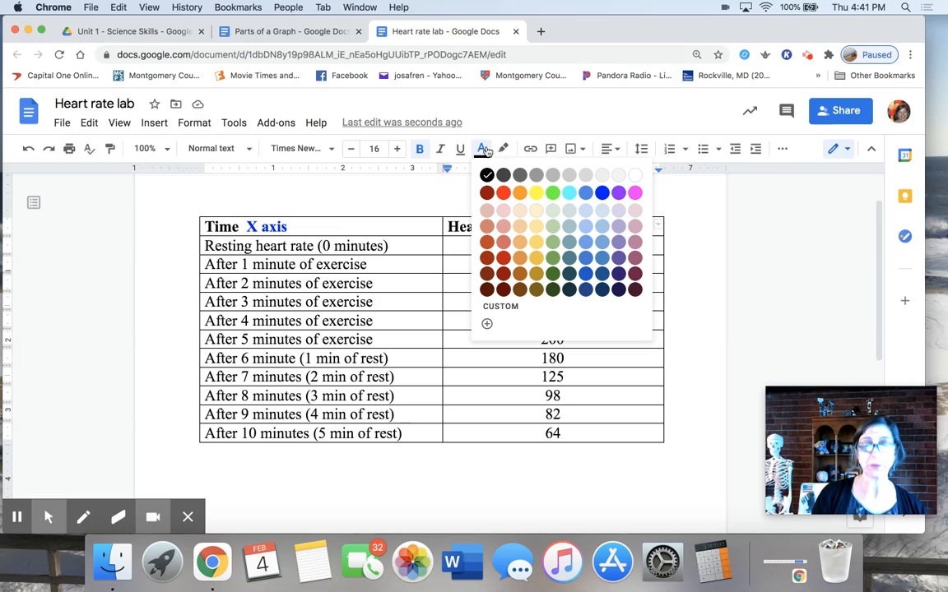
Add the label "Y axis" in purple text after the Heart Rate (beats per minute) header in the table
left_click(612, 192)
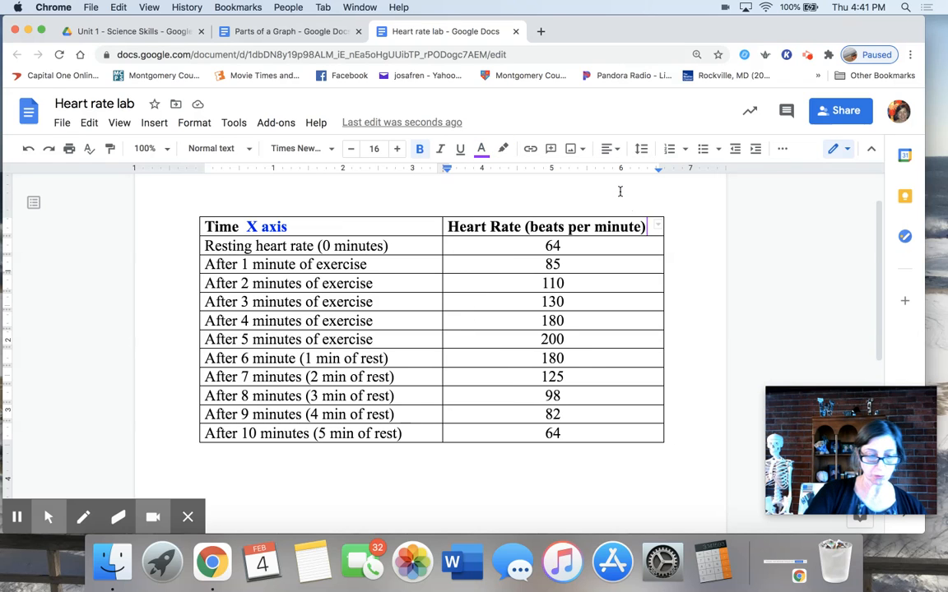
type("Y axis")
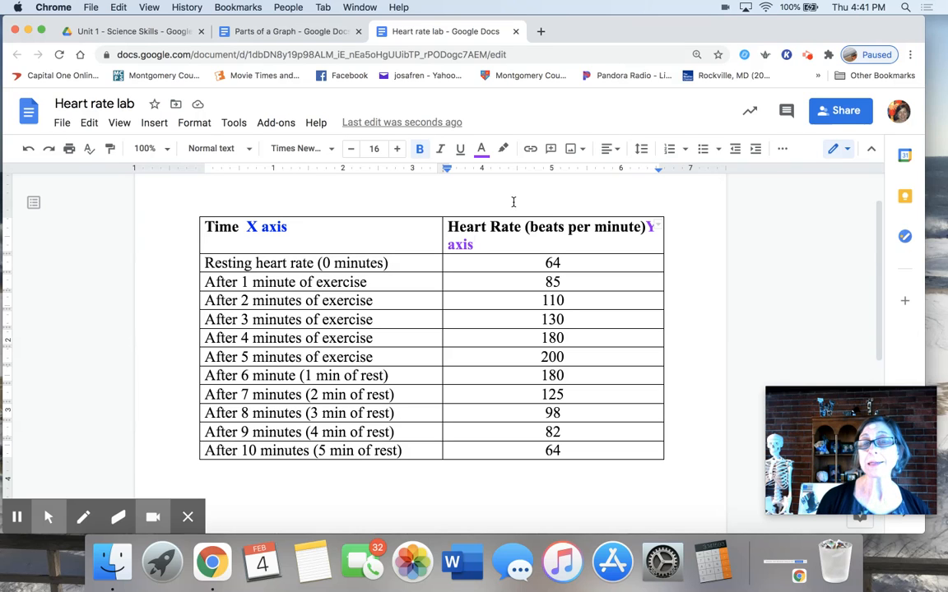
mouse_move(928, 403)
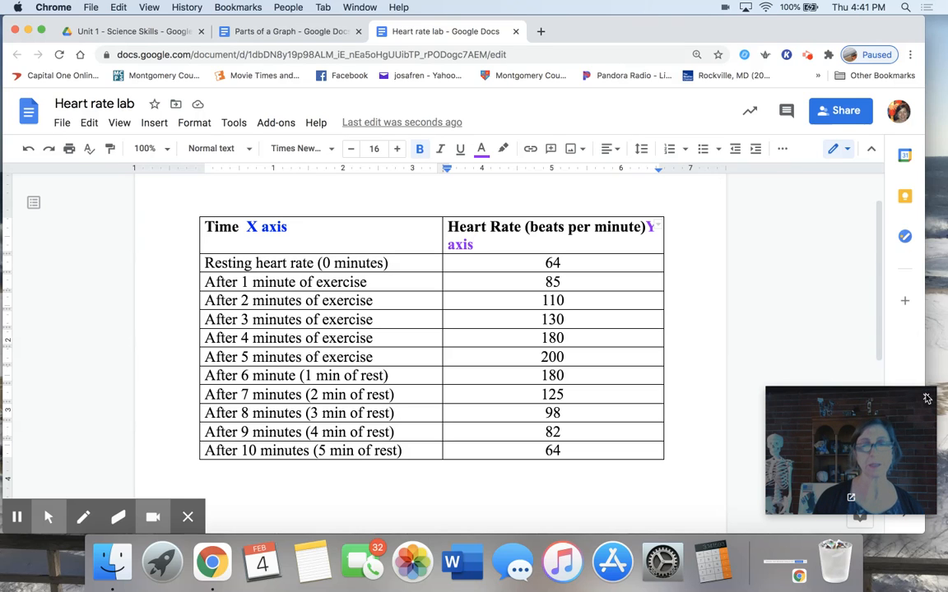
left_click(928, 401)
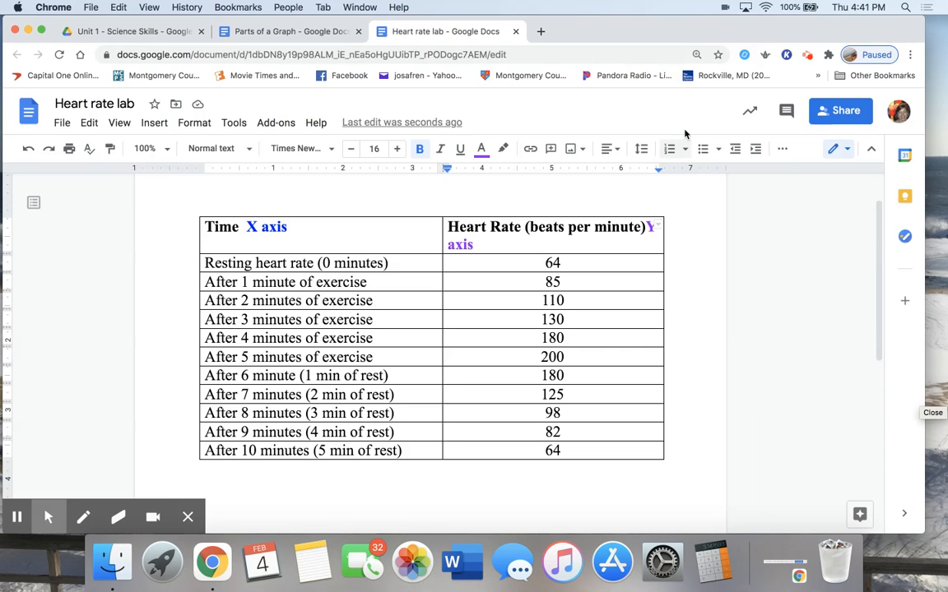
Open Google Sheets in a new browser tab and create a blank spreadsheet
left_click(540, 33)
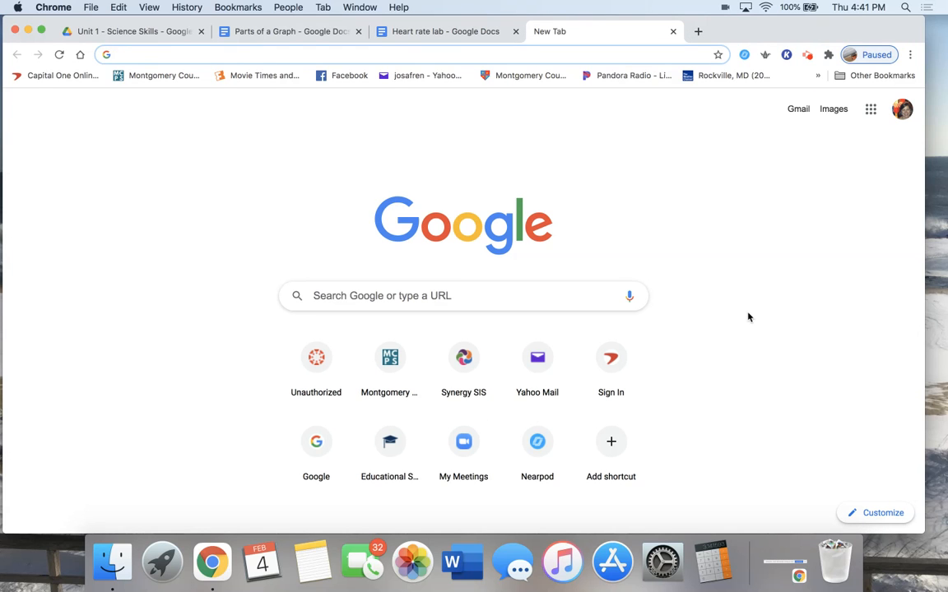
left_click(870, 112)
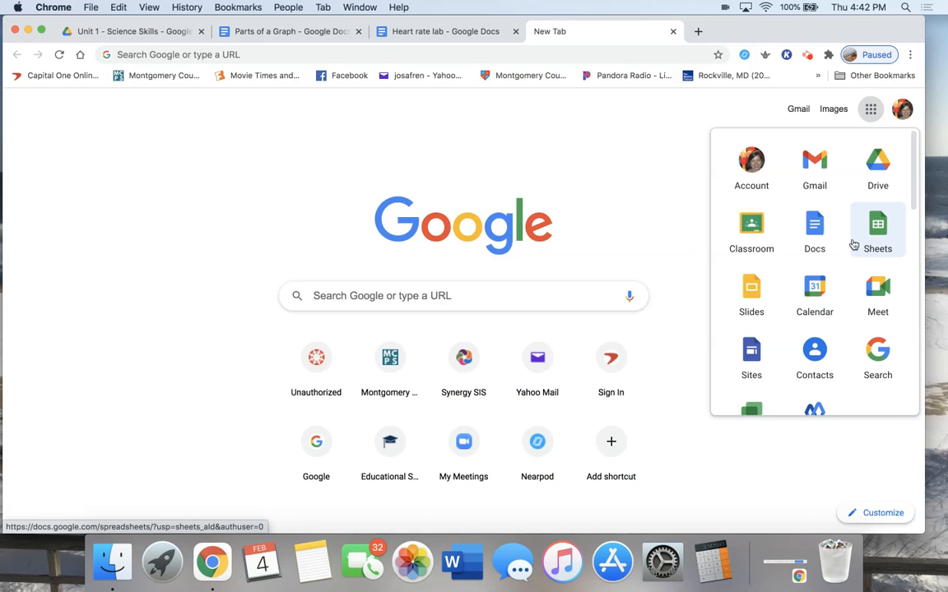
left_click(877, 232)
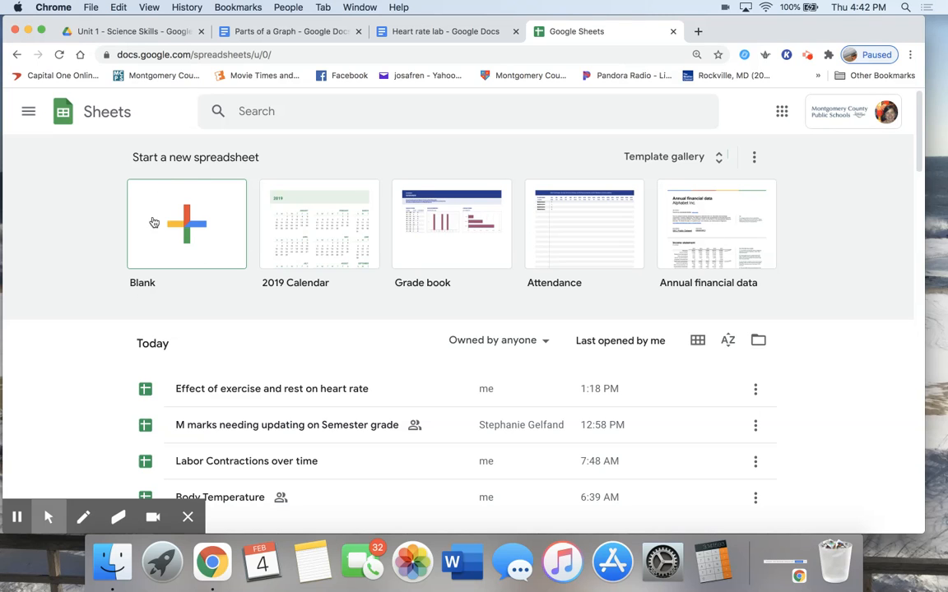
left_click(165, 232)
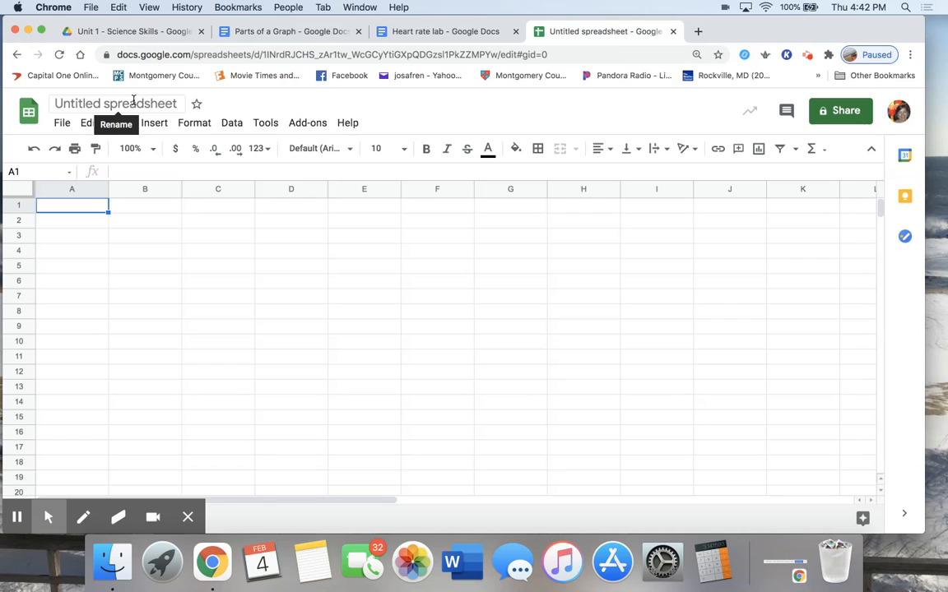
Rename the spreadsheet as "The effects of exercise and rest on heart rate"
left_click(133, 101)
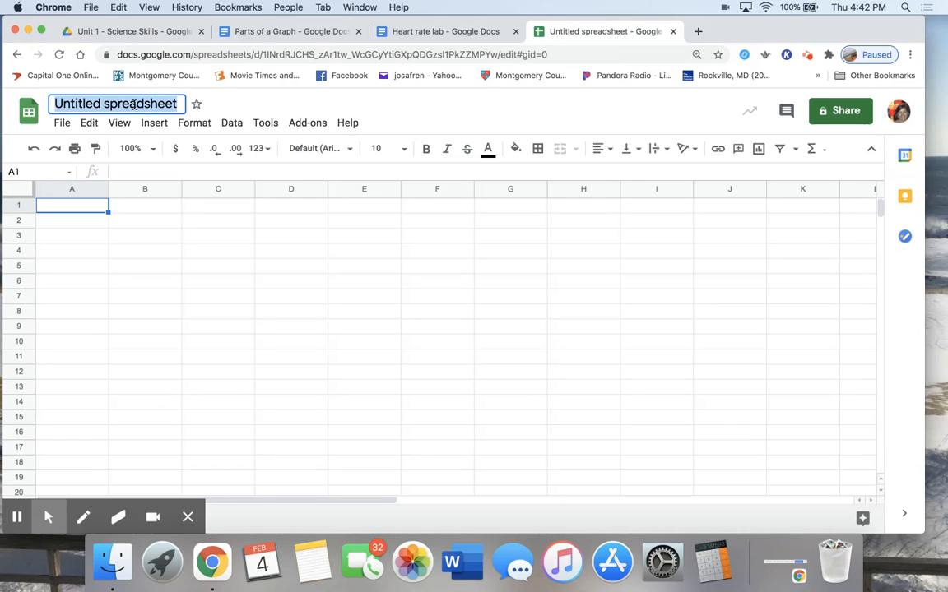
left_click(134, 103)
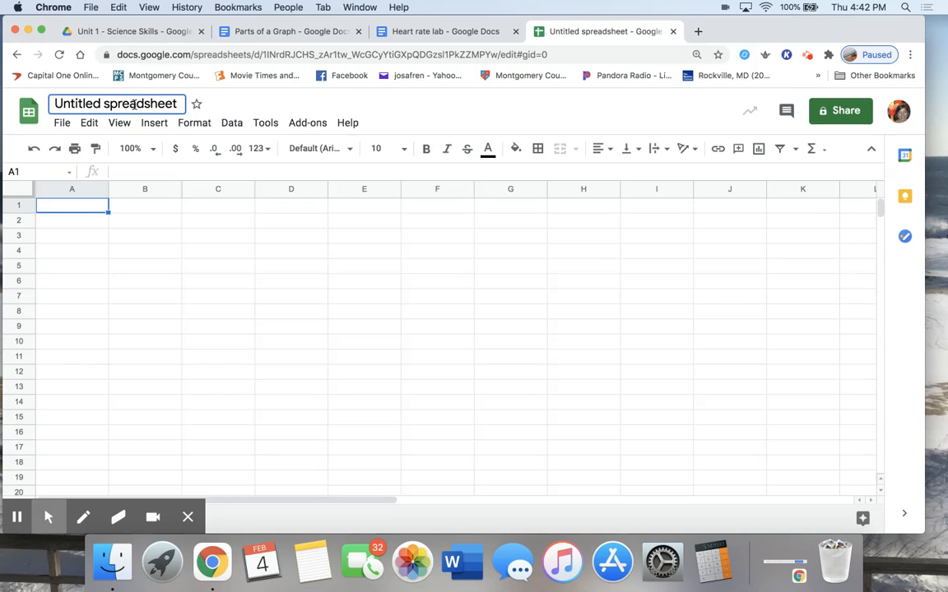
left_click_drag(181, 104, 58, 96)
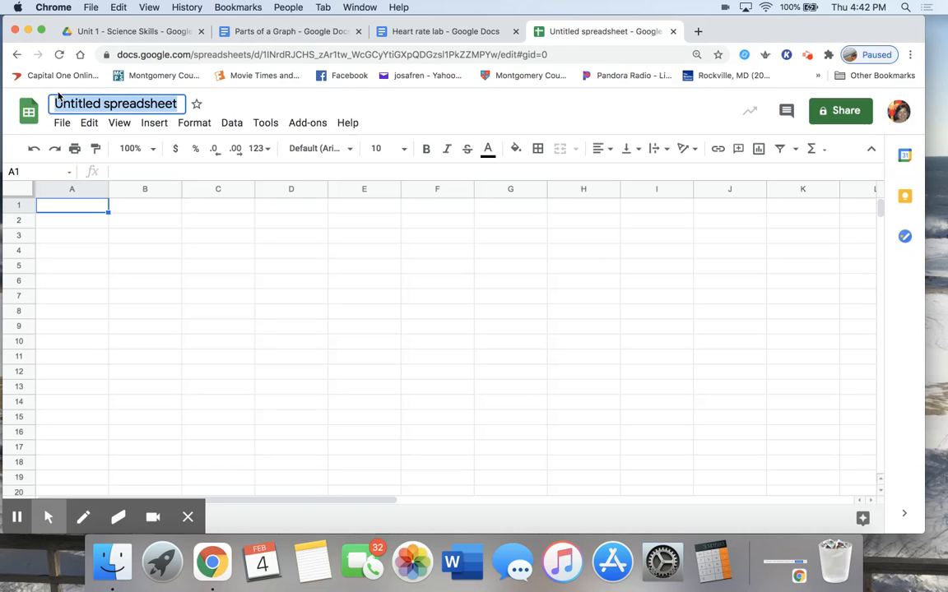
left_click(405, 33)
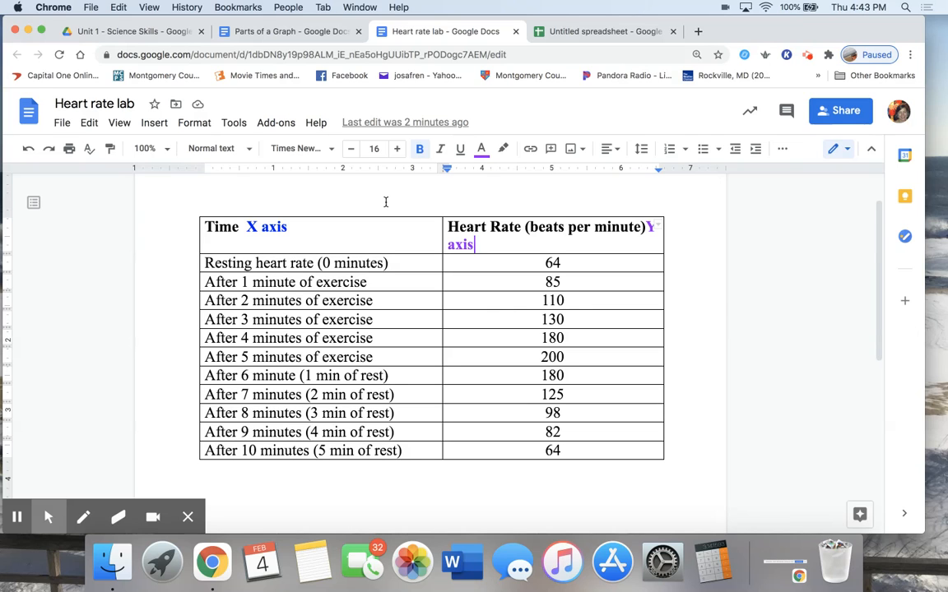
left_click(576, 31)
left_click(128, 104)
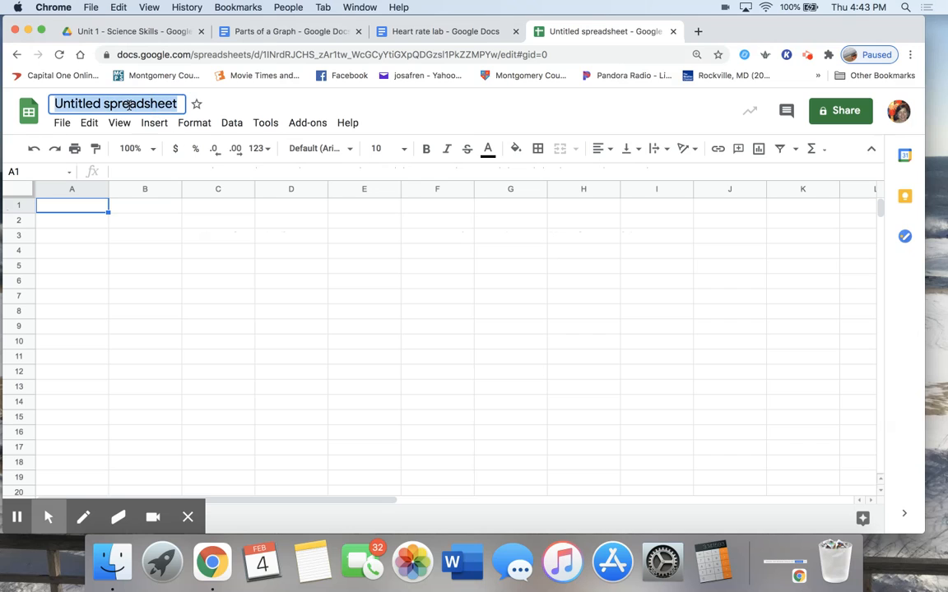
type("The")
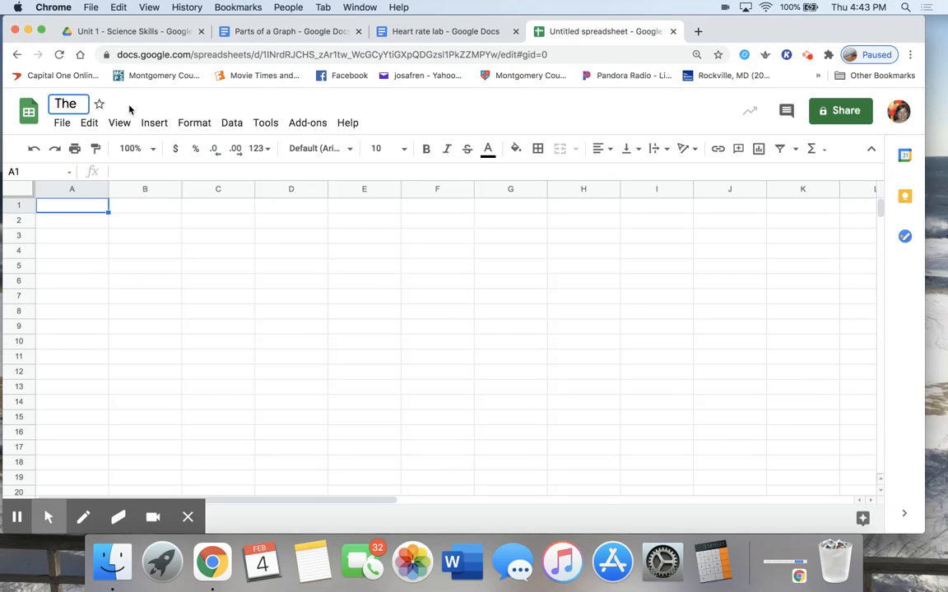
type(" effects of exercise an")
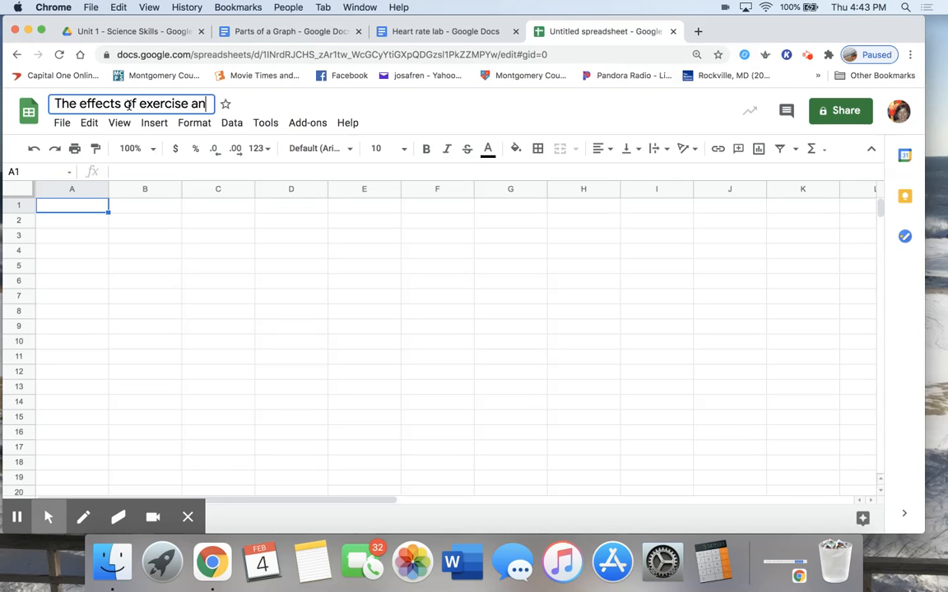
type("d rest on g")
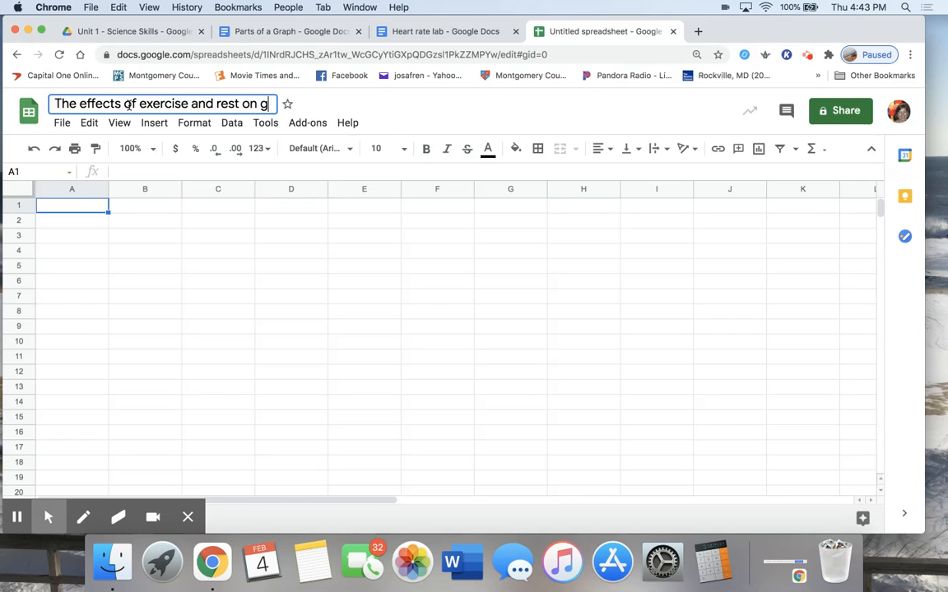
type("eart")
key("BackSpace")
key("BackSpace")
key("BackSpace")
key("BackSpace")
key("BackSpace")
type("heqart")
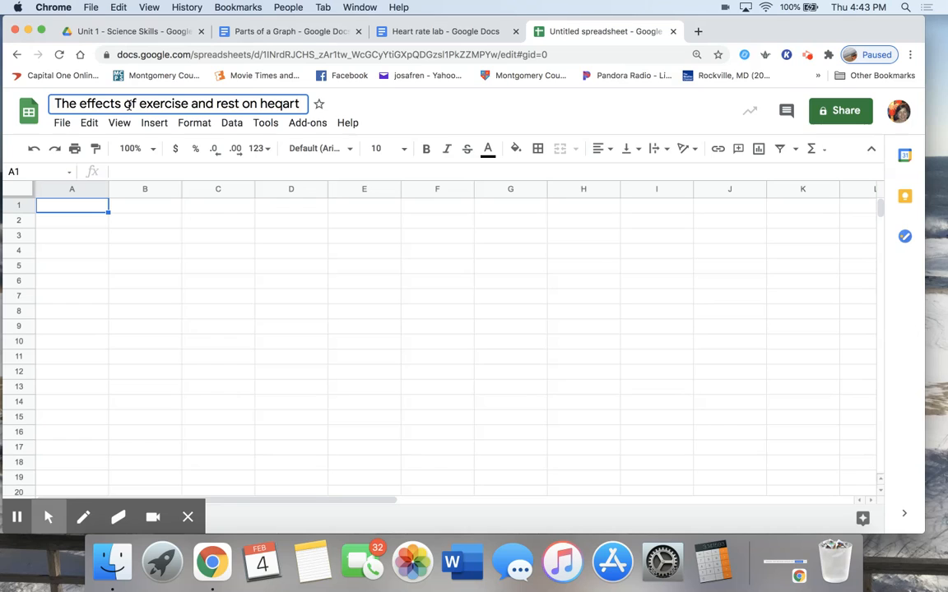
key("BackSpace")
key("BackSpace")
key("BackSpace")
key("BackSpace")
type("art rate")
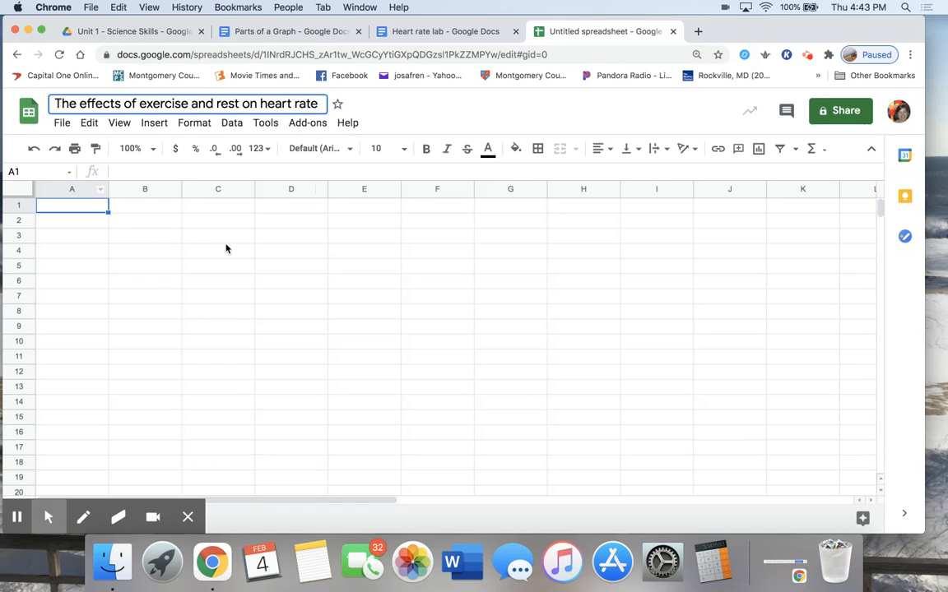
left_click(148, 190)
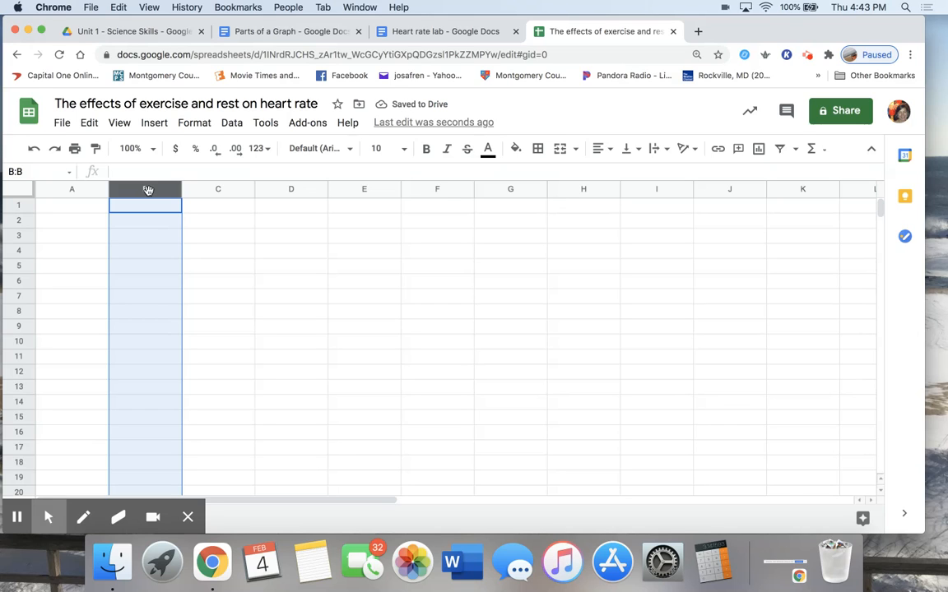
Compare spreadsheet columns B and C with the X axis and Y axis columns of the table in the Heart rate lab document
left_click(212, 191)
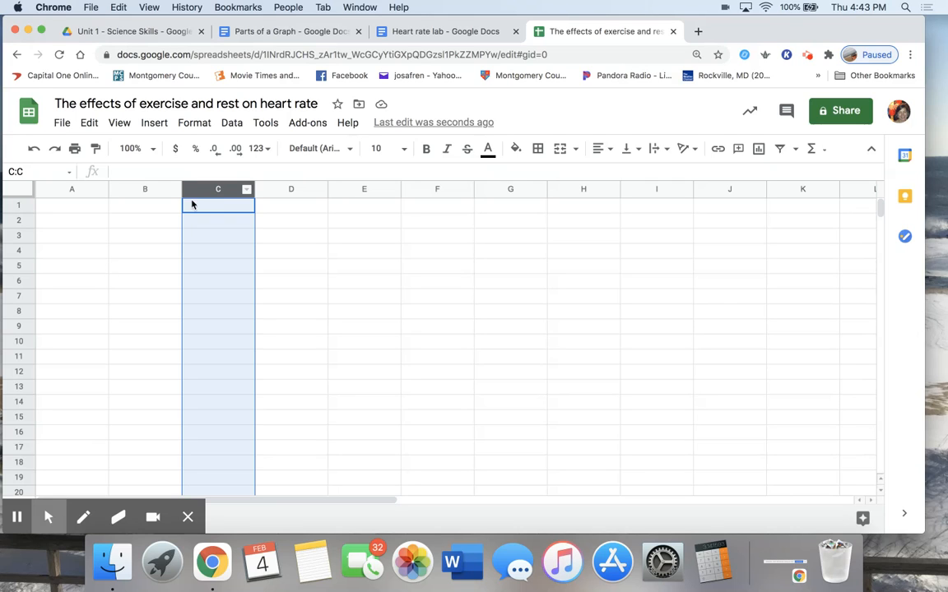
left_click(143, 189)
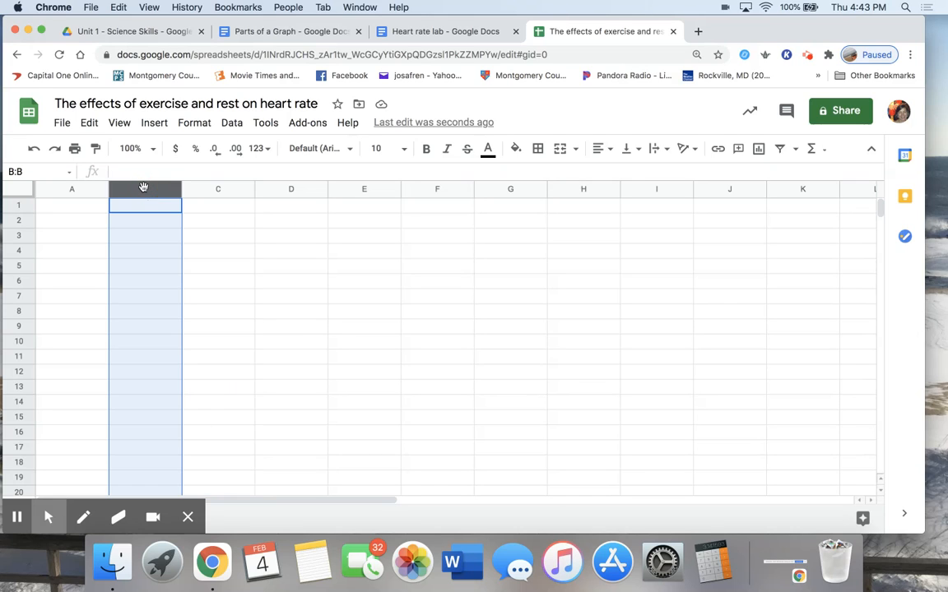
left_click(424, 40)
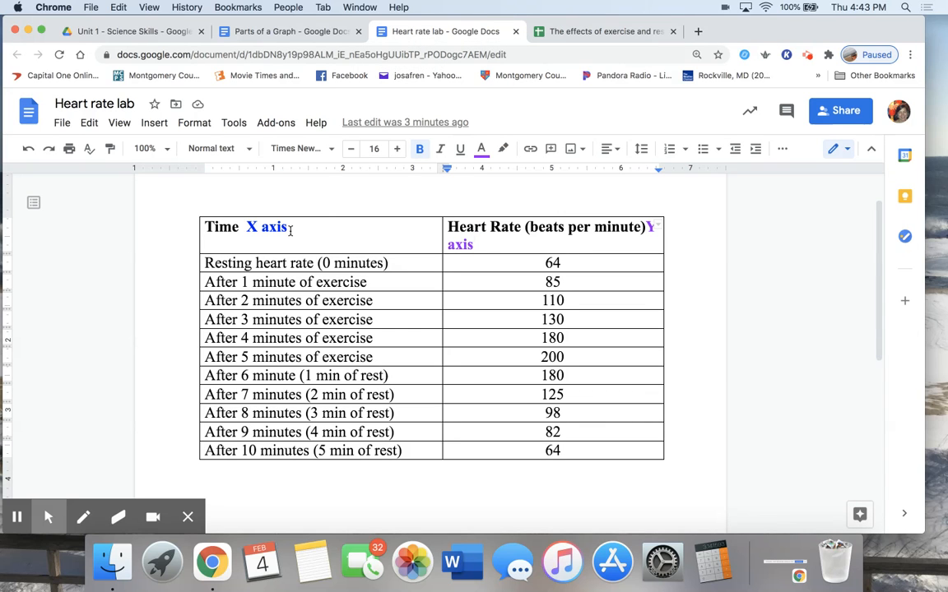
left_click(576, 36)
left_click(219, 191)
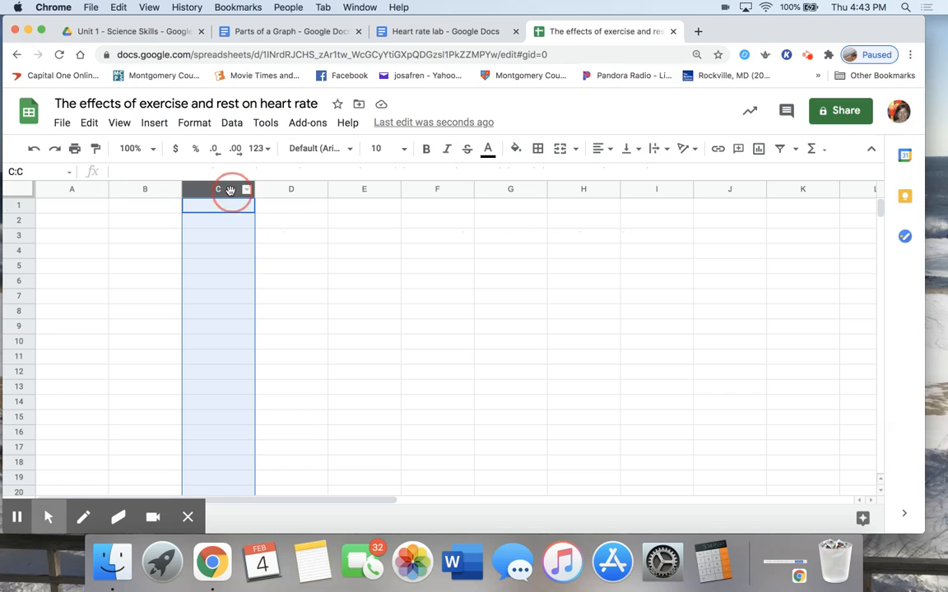
left_click(433, 32)
left_click(499, 243)
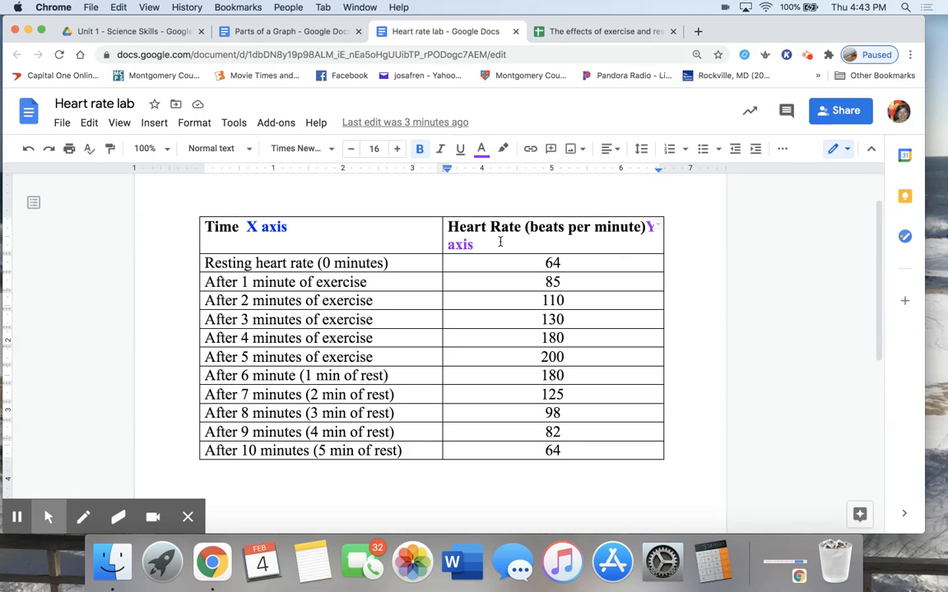
left_click(574, 31)
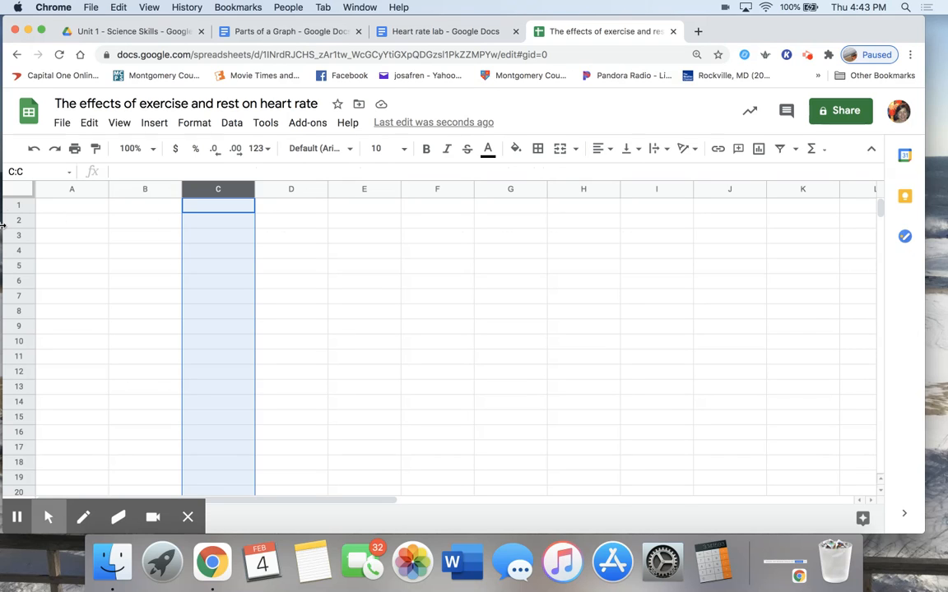
Enter the column headers "Time" in cell B2 and "Heart rate" in cell C2
left_click(142, 222)
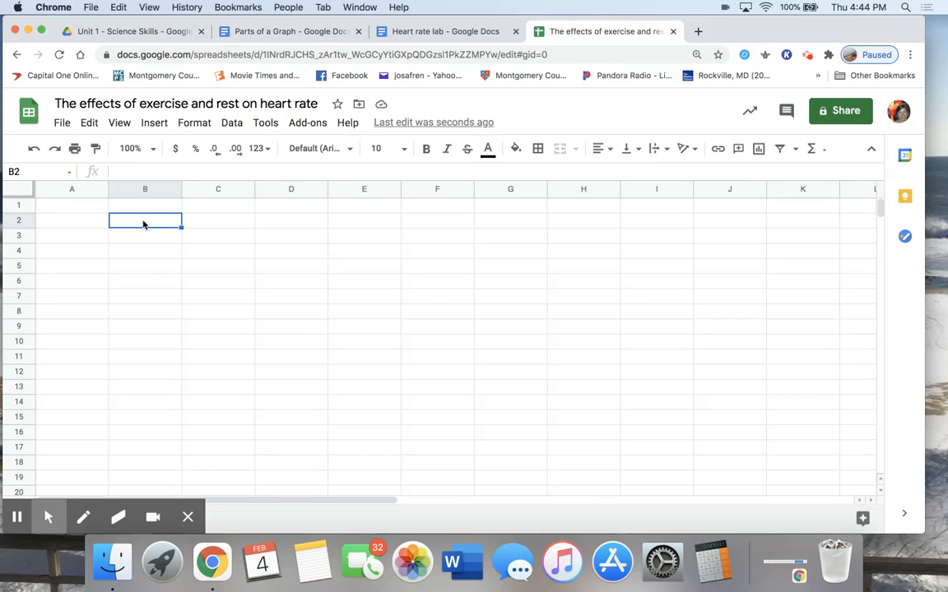
type("Time")
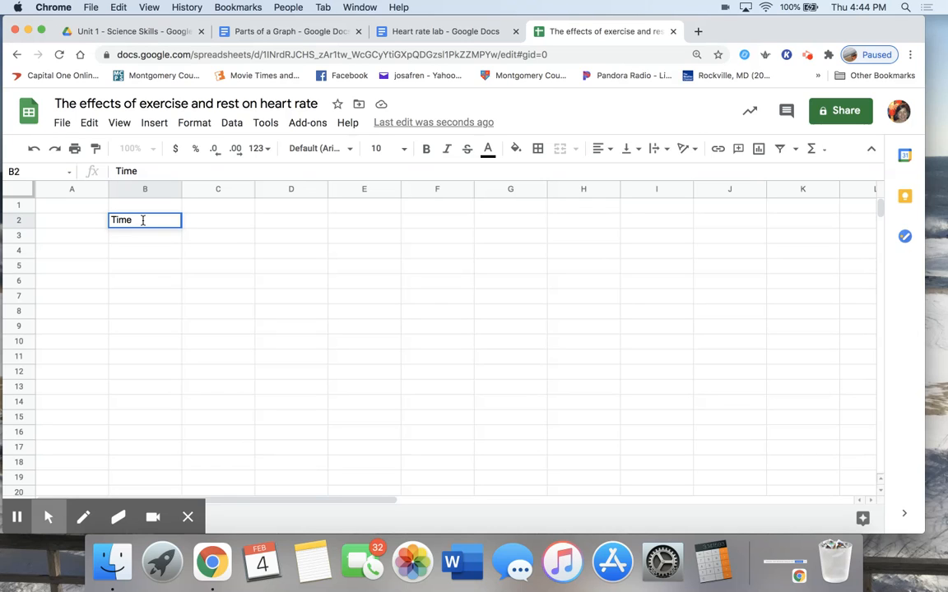
left_click(226, 222)
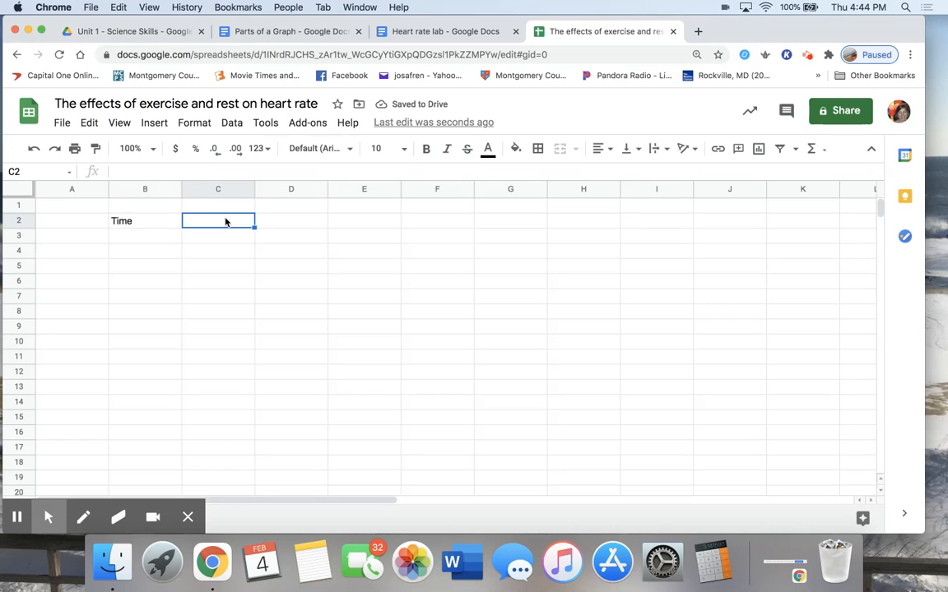
type("Heart")
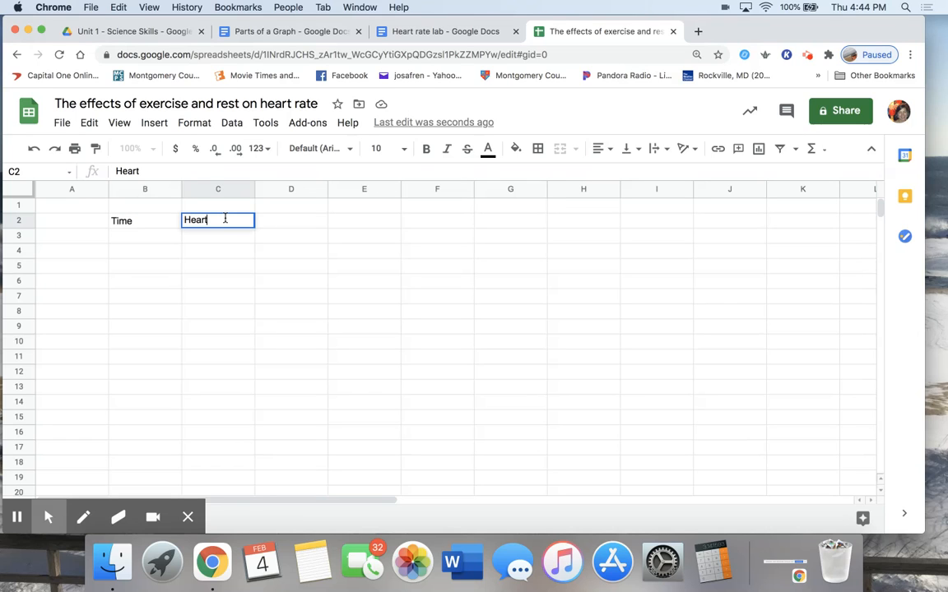
type(" ratew")
key("BackSpace")
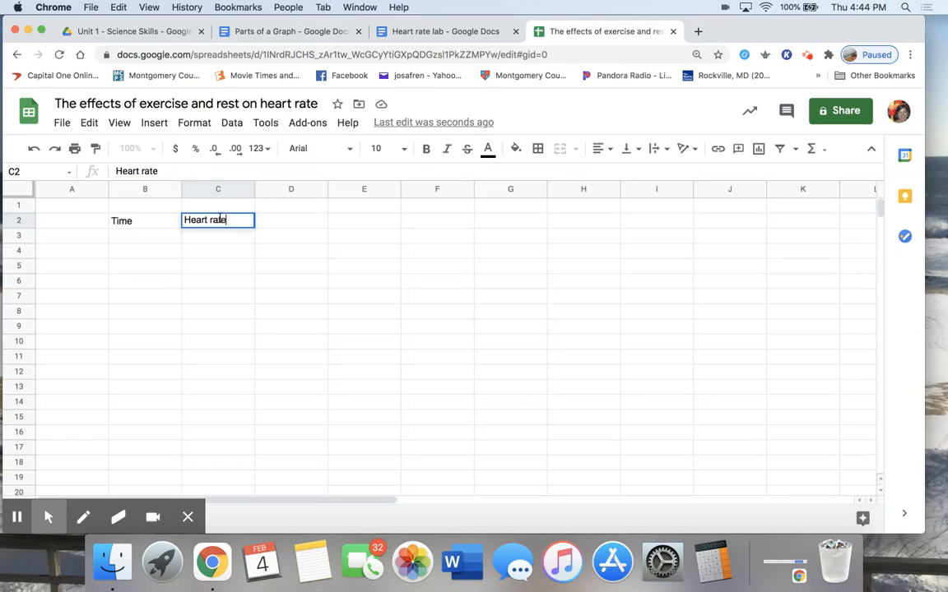
Check the time rows in the Heart rate lab document's table and enter 1 through 5 in cells B3 to B7 of the spreadsheet
left_click(146, 238)
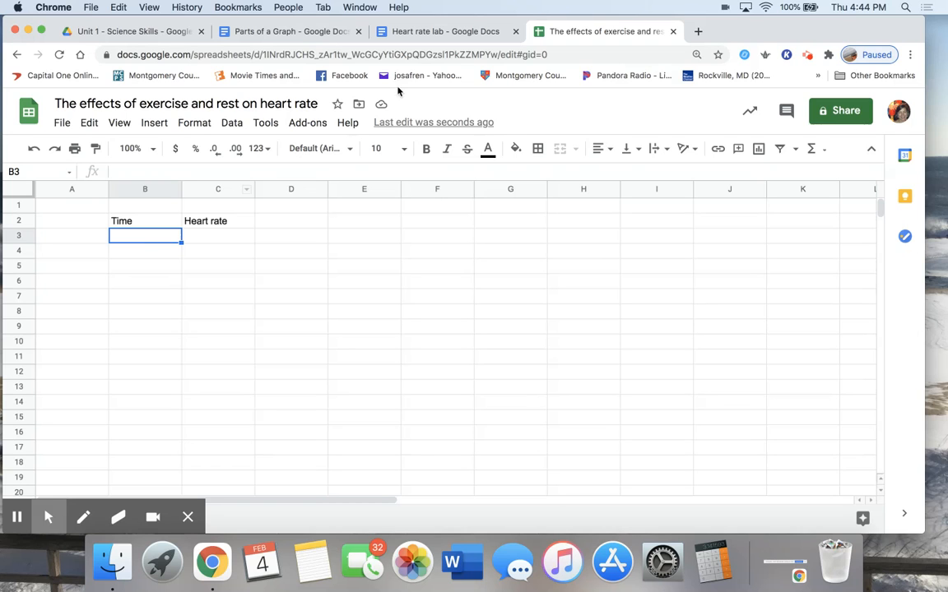
left_click(464, 31)
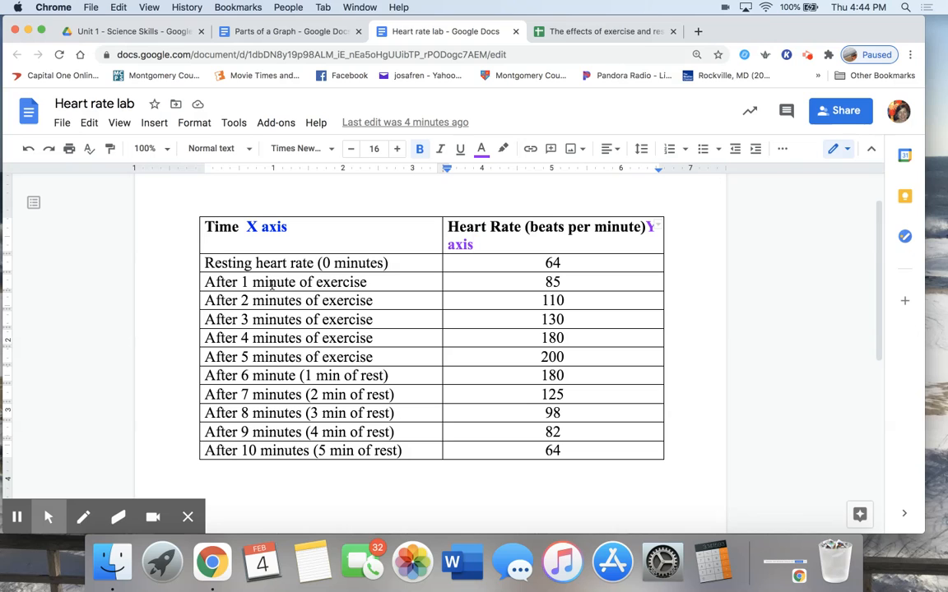
left_click(556, 38)
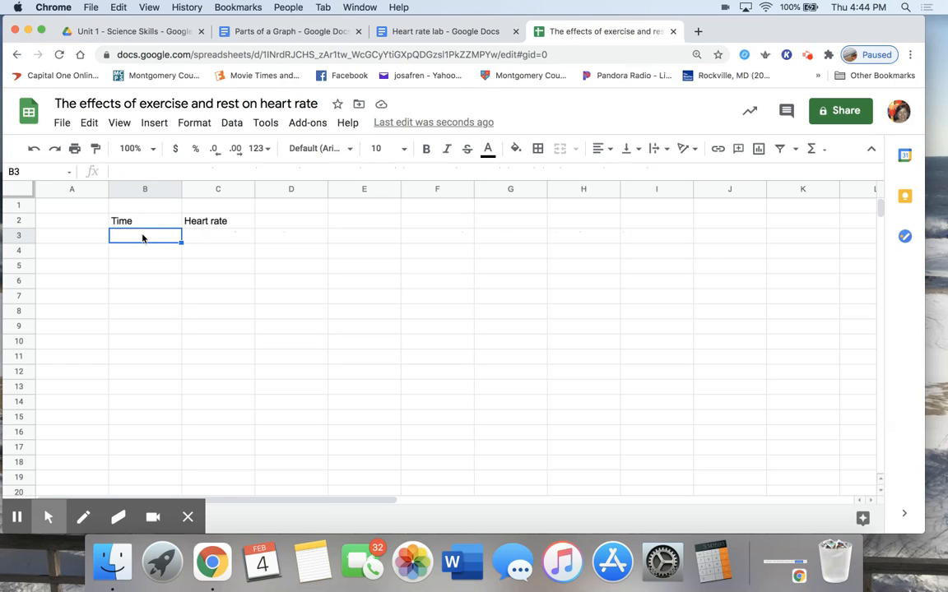
left_click(457, 31)
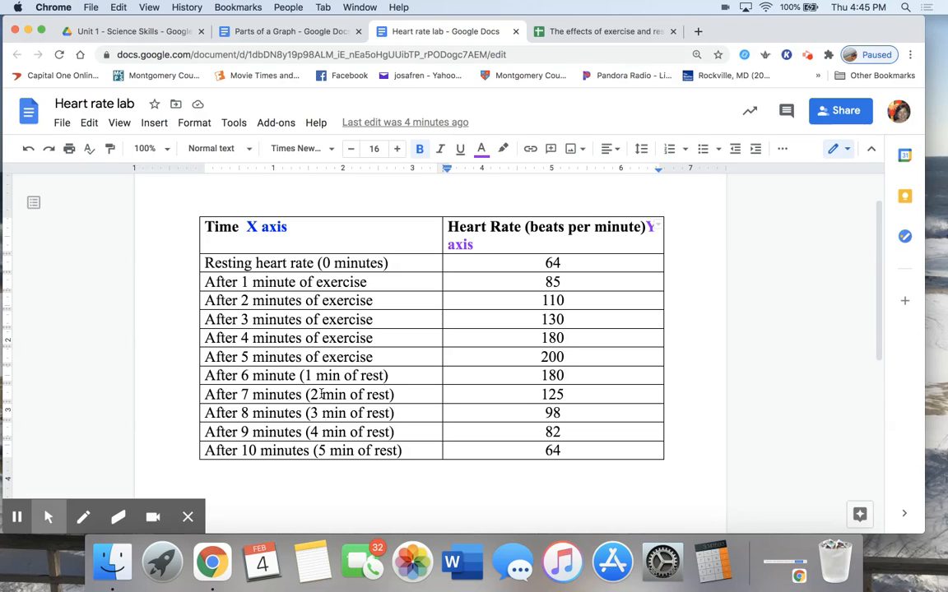
left_click(592, 31)
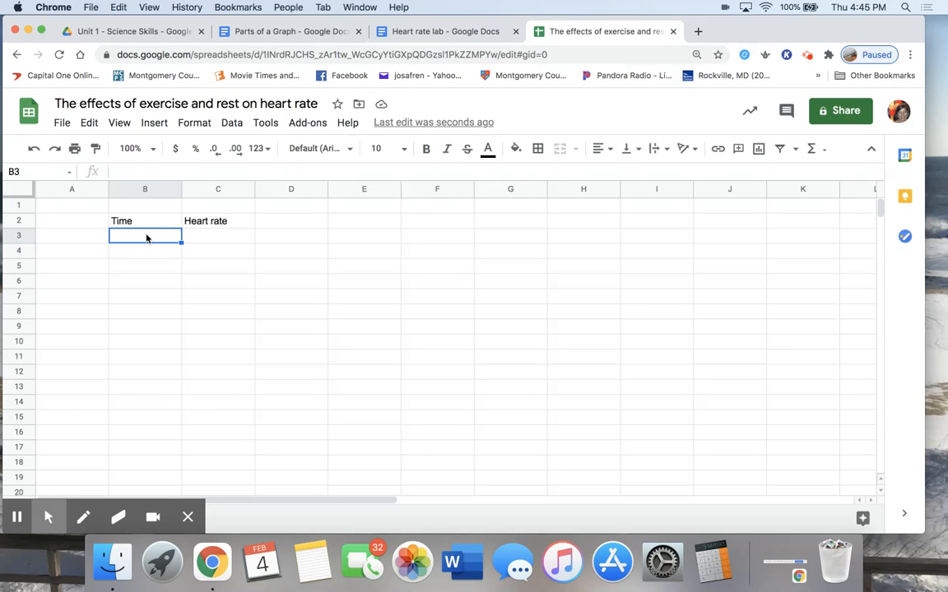
type("1")
key("Return")
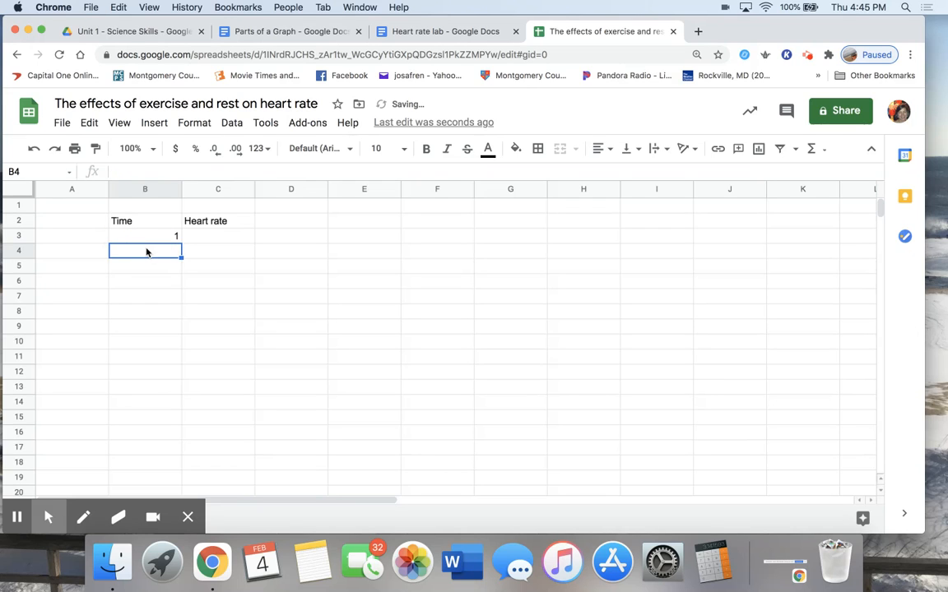
type("2")
key("Return")
type("3")
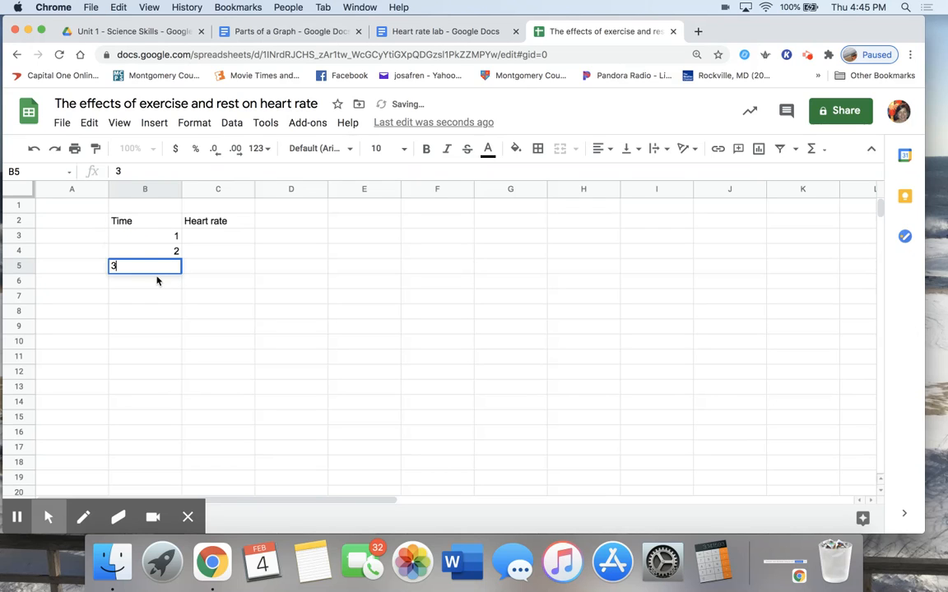
left_click(157, 280)
type("4")
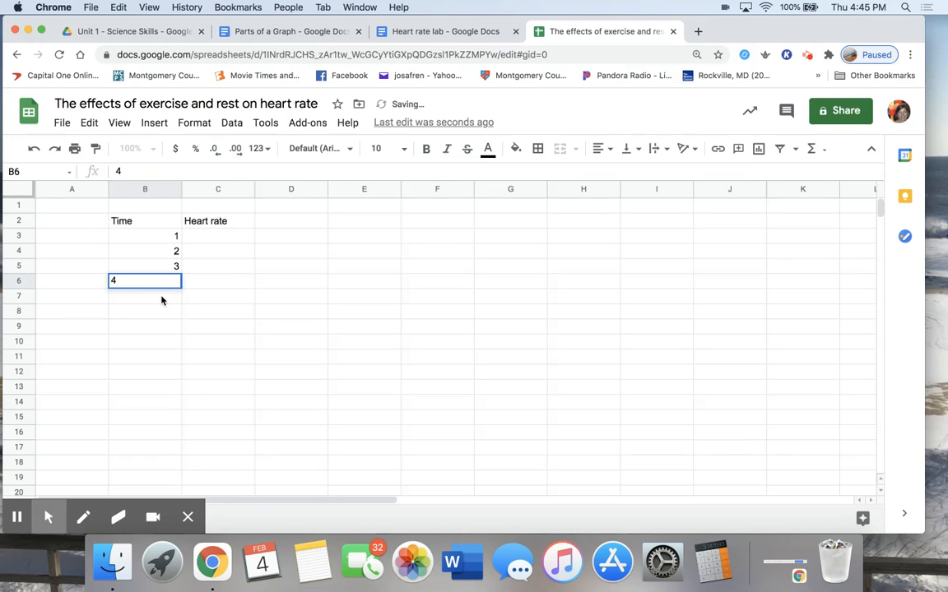
left_click(162, 300)
type("5")
Continue the Time column by entering 6 through 10 in cells B8 to B12
left_click(170, 313)
type("6")
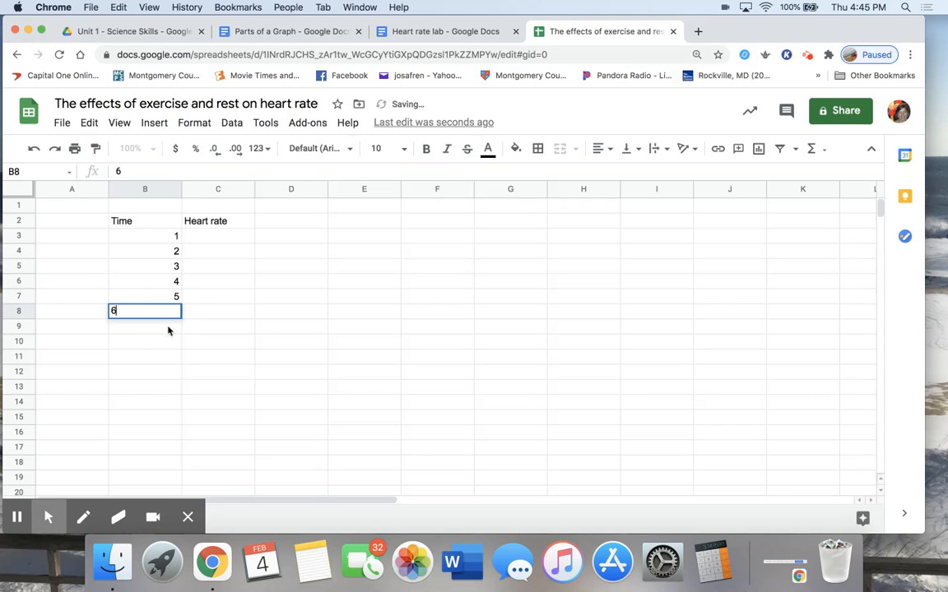
left_click(169, 328)
type("7")
left_click(166, 344)
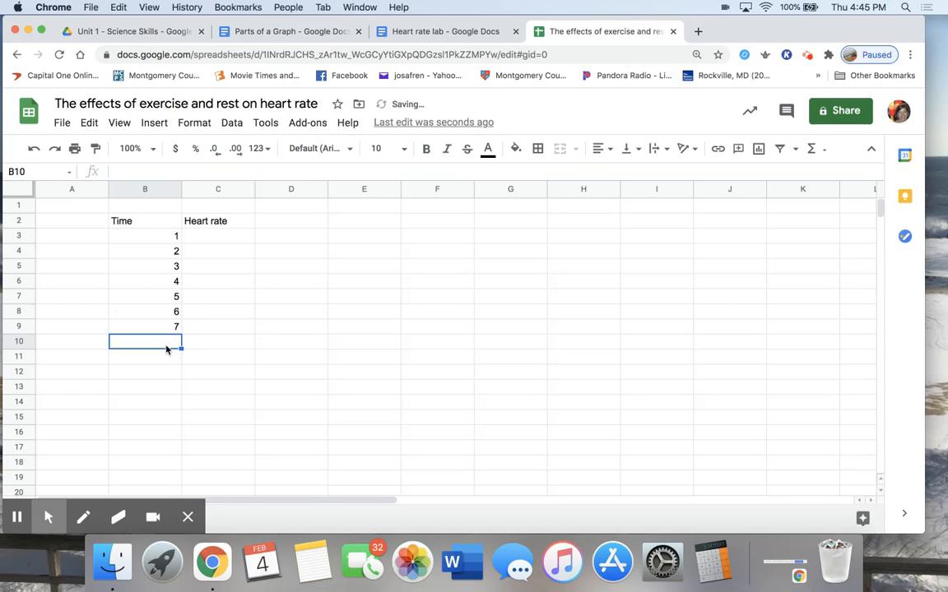
type("8")
left_click(163, 360)
type("9")
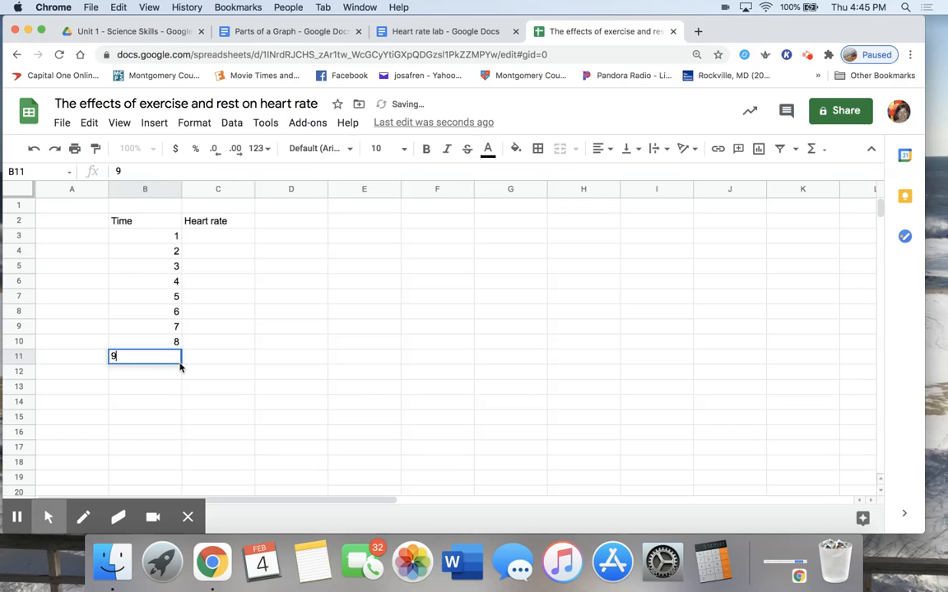
left_click(175, 373)
type("10")
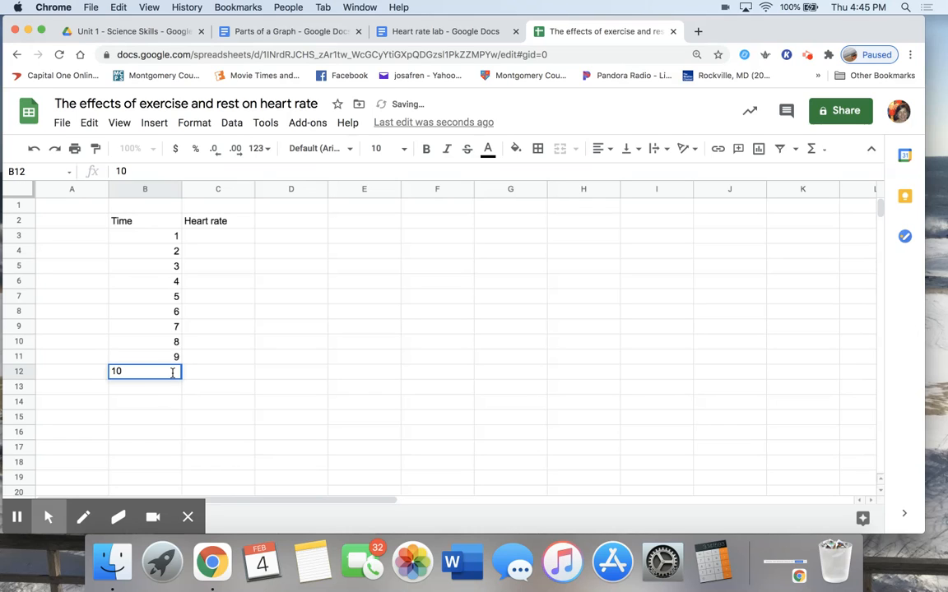
Enter the heart rates 64, 85, 110, 130 and 180 in cells C3 to C7
left_click(225, 377)
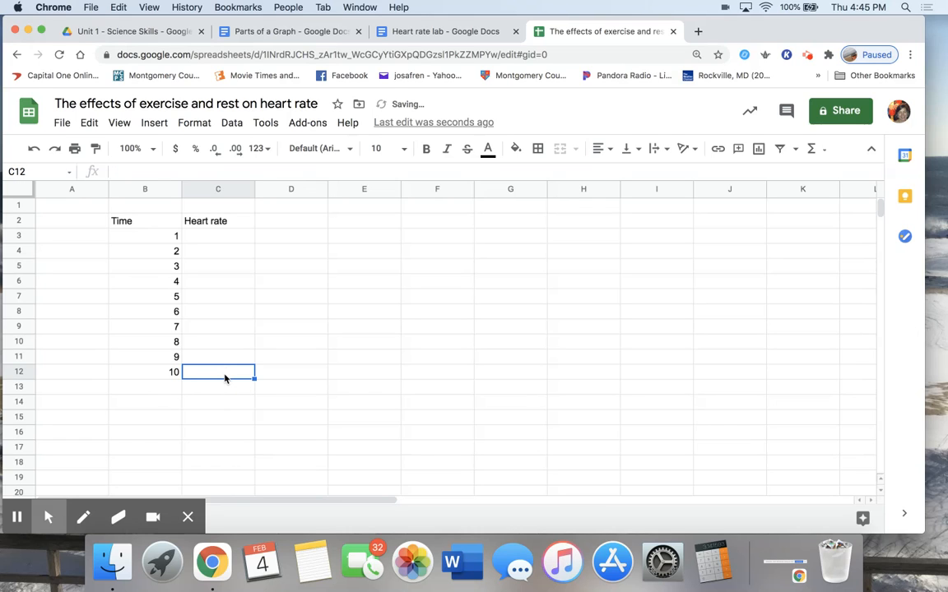
left_click(206, 237)
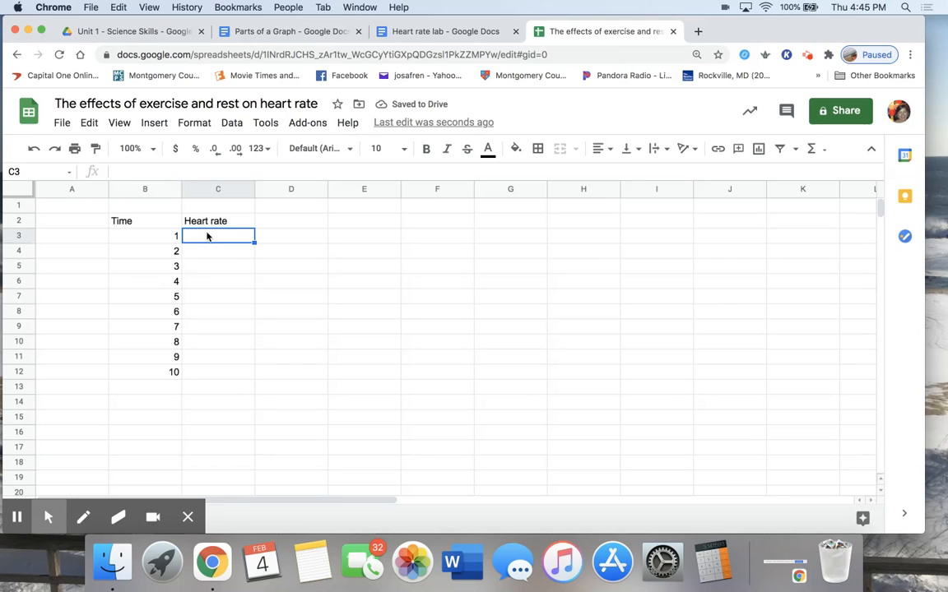
type("64")
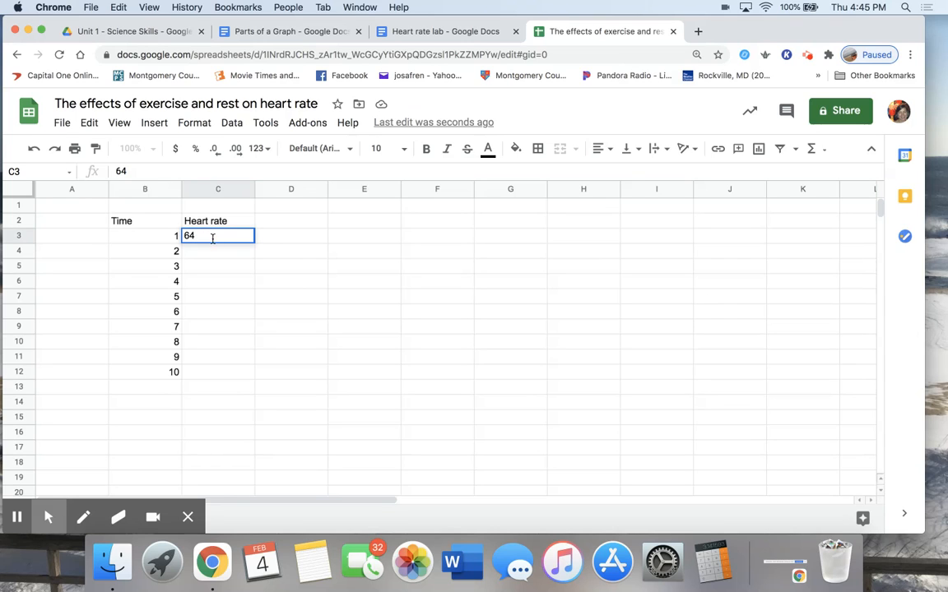
left_click(213, 256)
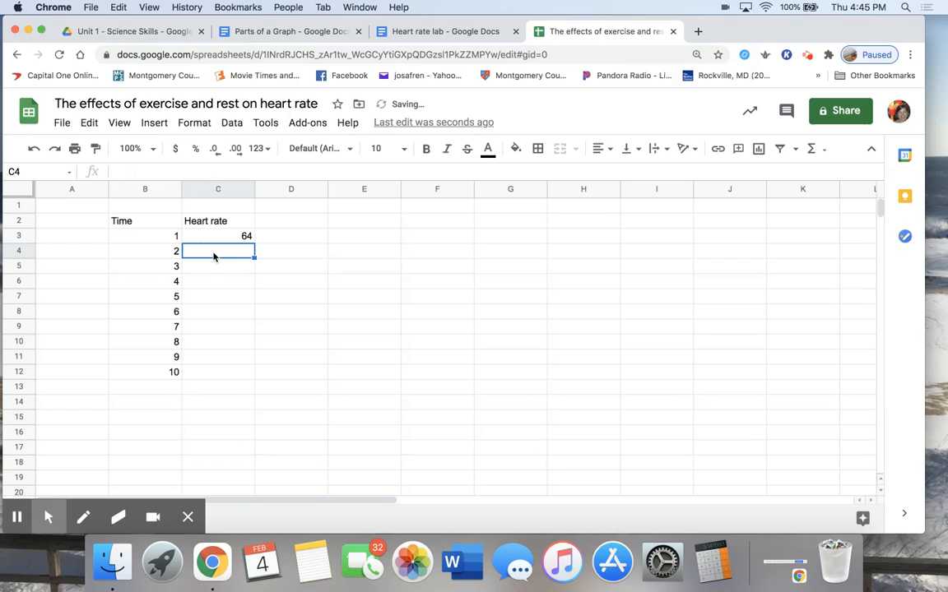
type("85")
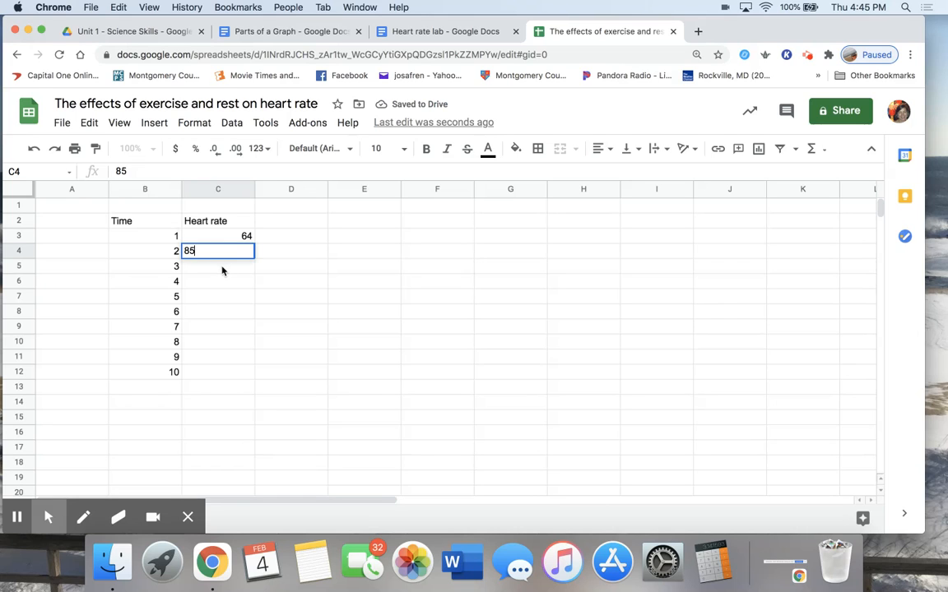
left_click(221, 271)
type("110")
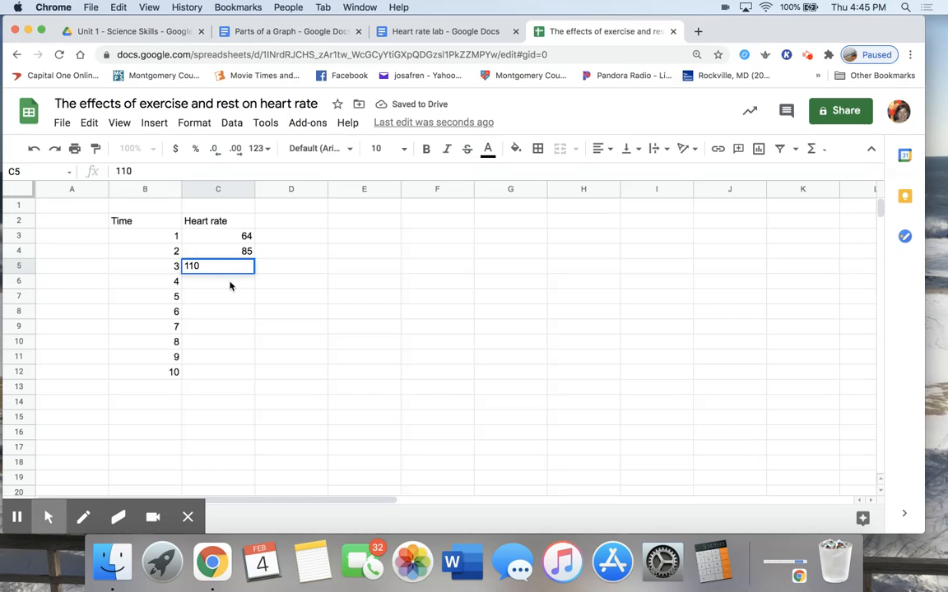
left_click(229, 283)
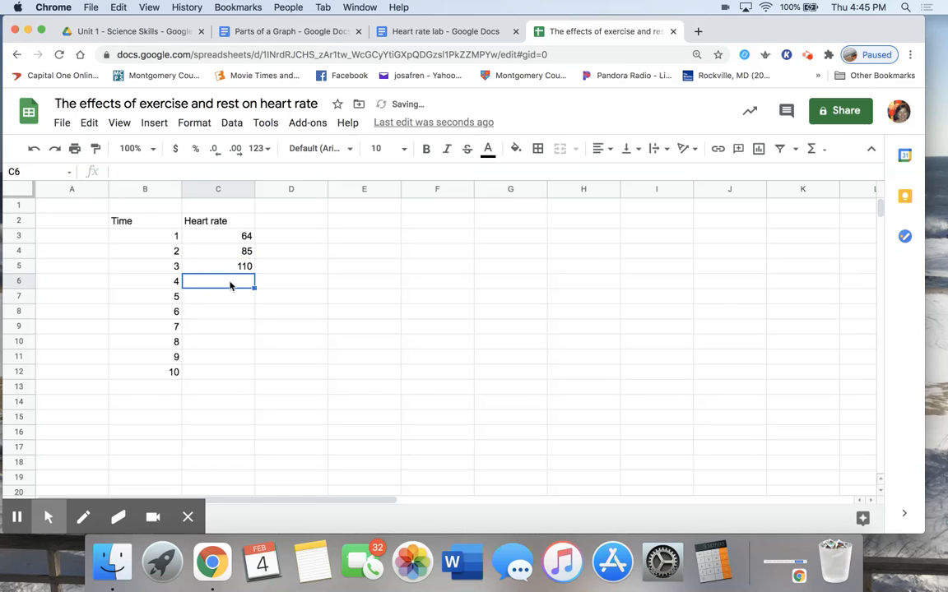
type("130")
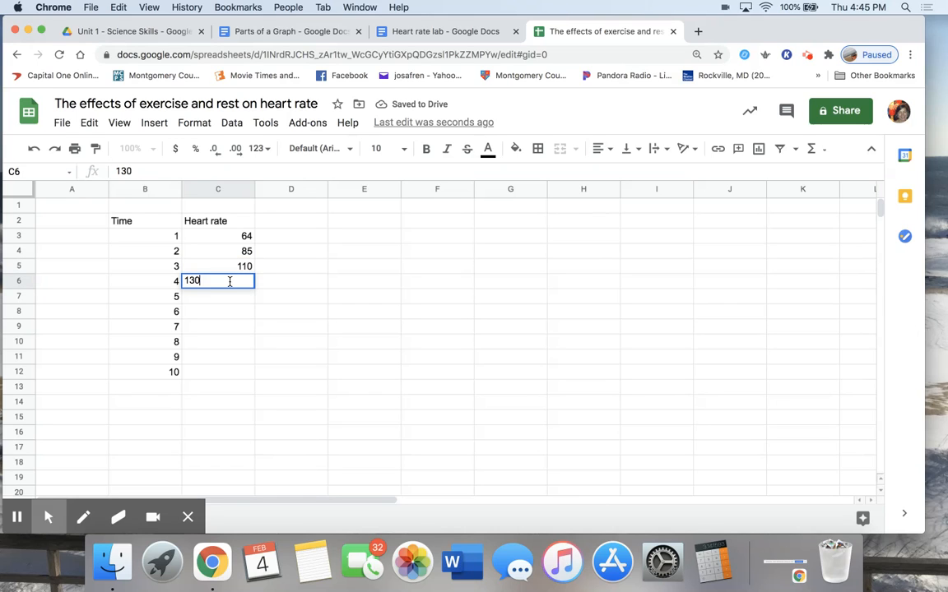
left_click(229, 301)
type("180")
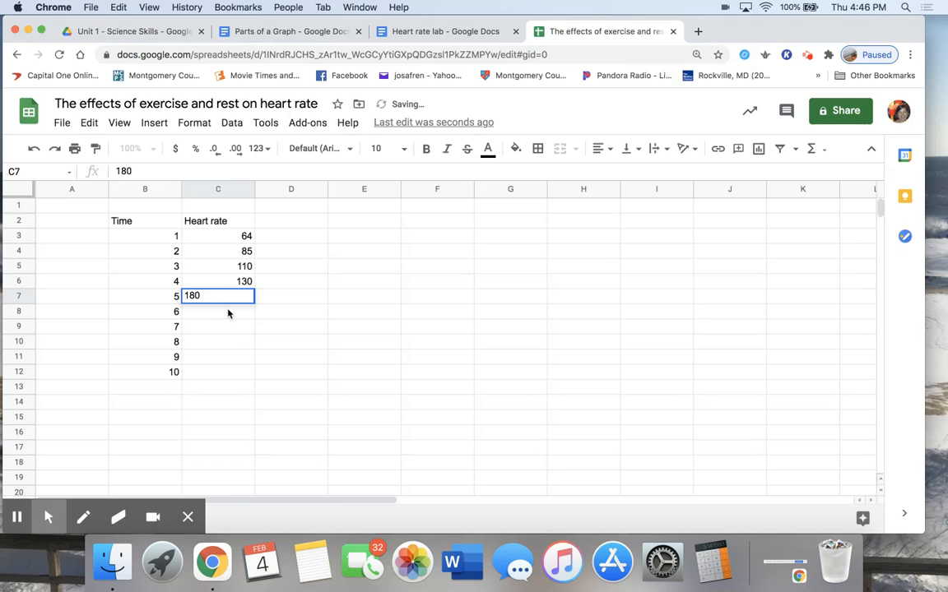
Enter the heart rates 200, 180, 125, 98 and 64 in cells C8 to C12
left_click(229, 312)
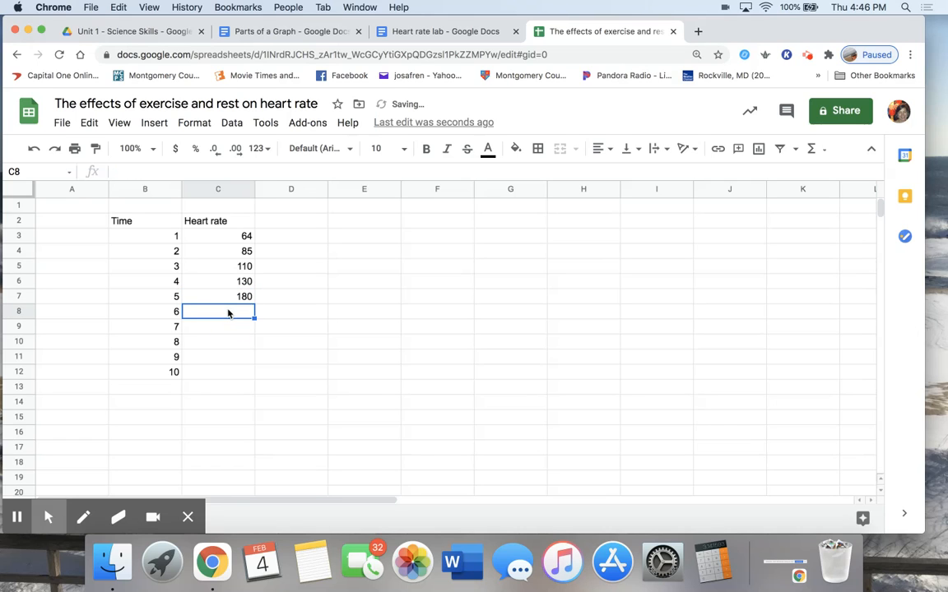
type("200")
left_click(232, 328)
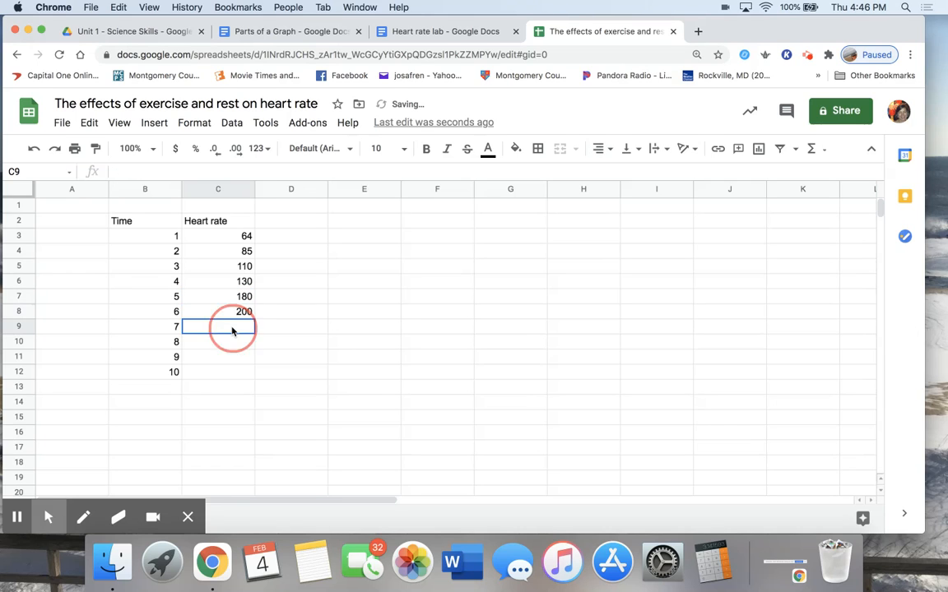
type("180")
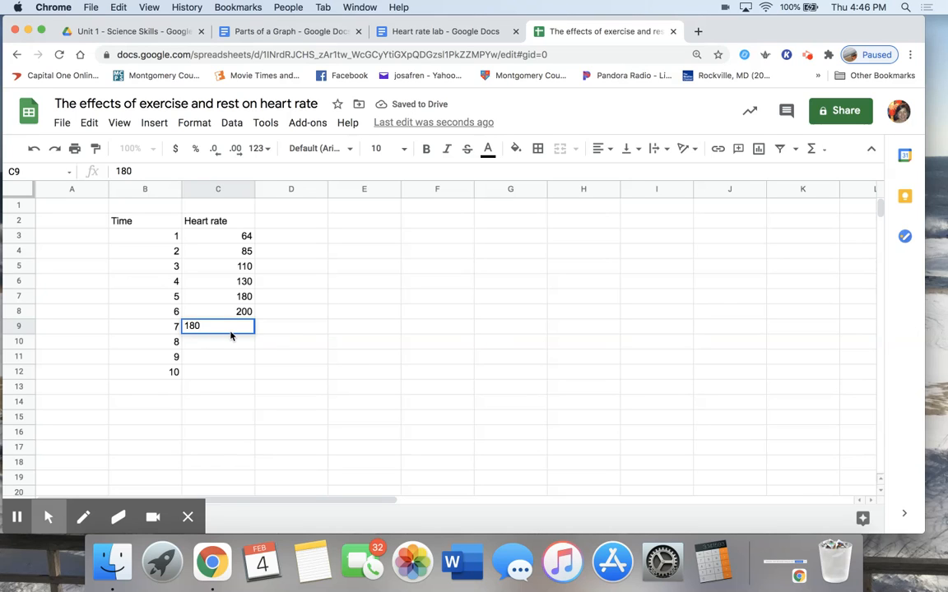
left_click(233, 342)
type("125")
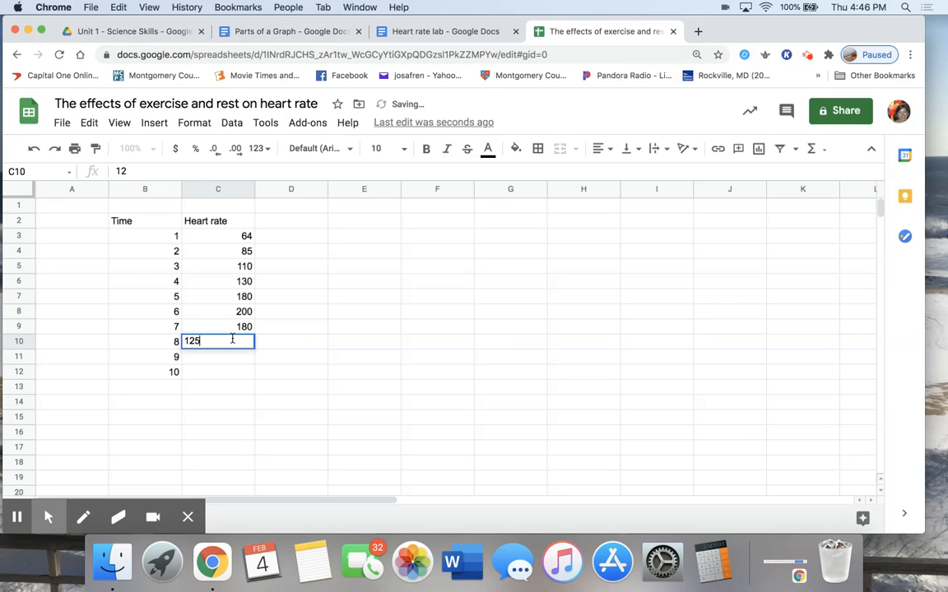
left_click(235, 358)
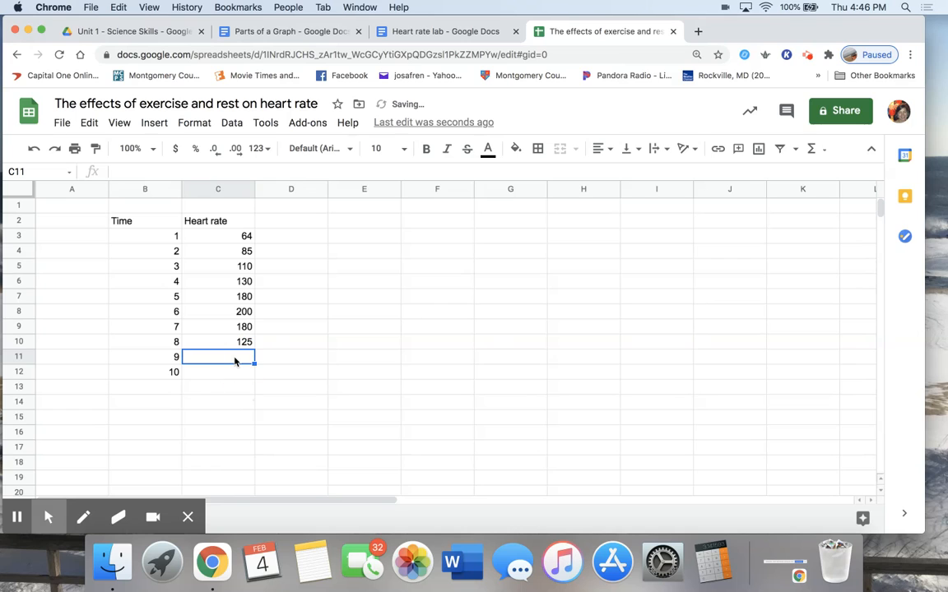
type("98")
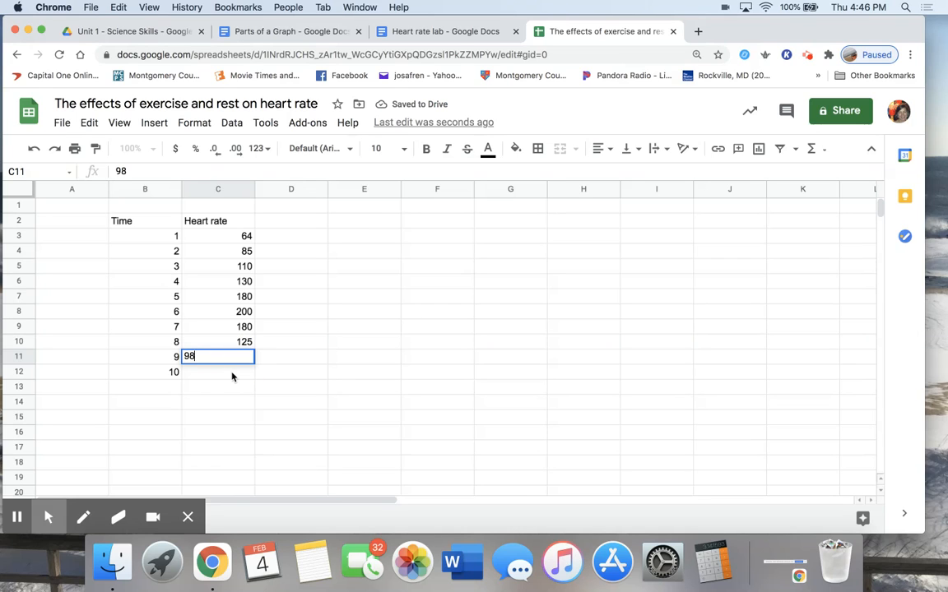
left_click(231, 375)
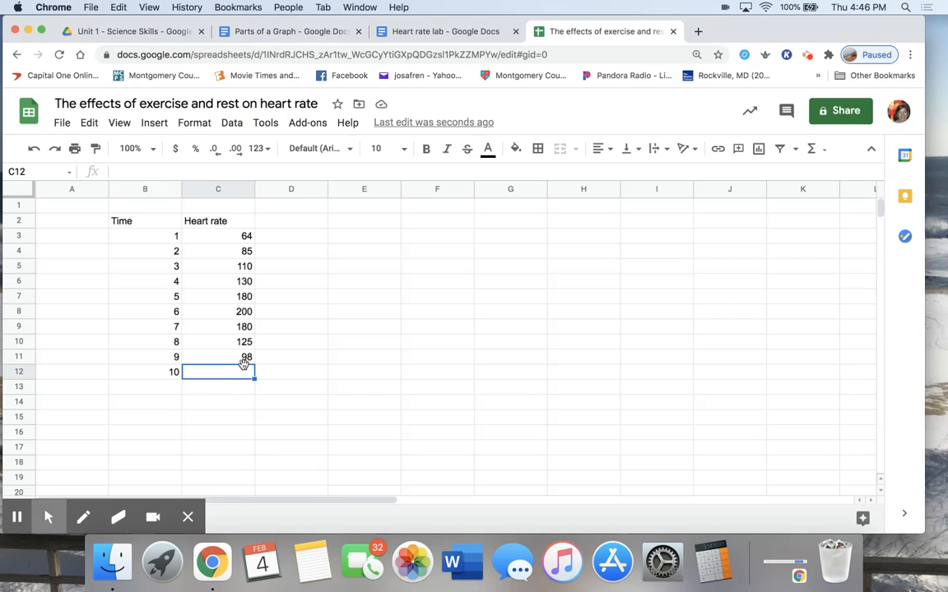
type("64")
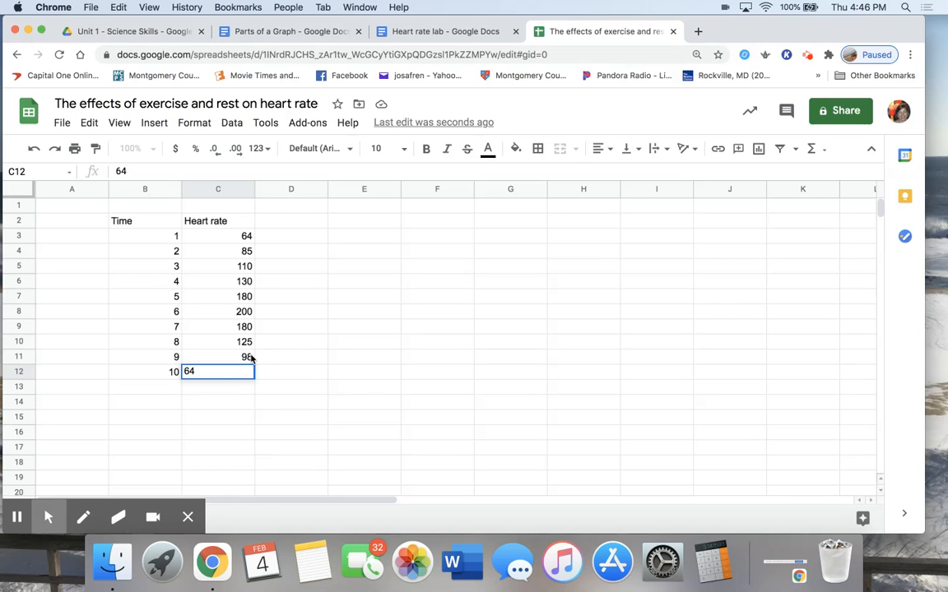
Change the heart rate in cell C11 to 82
left_click(250, 358)
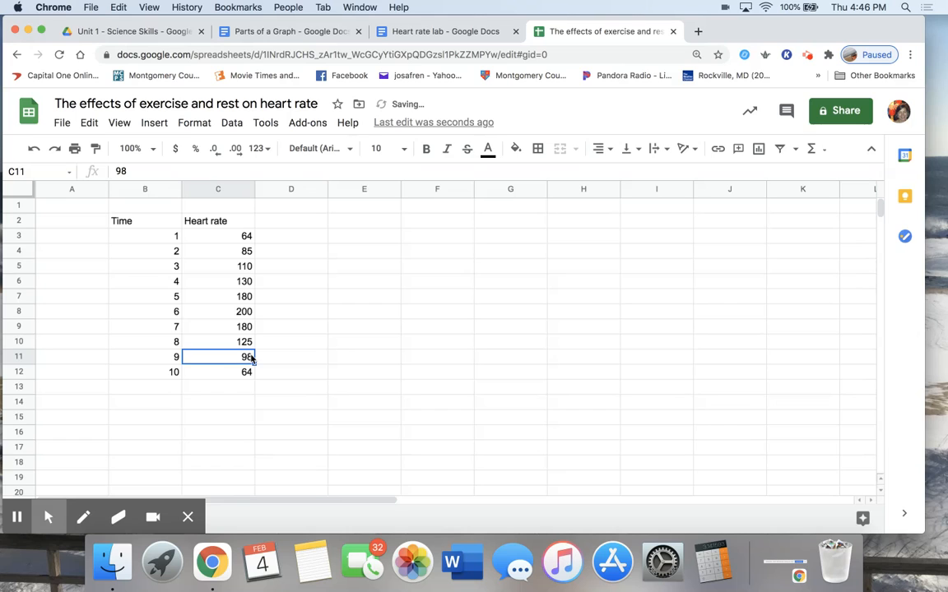
type("8")
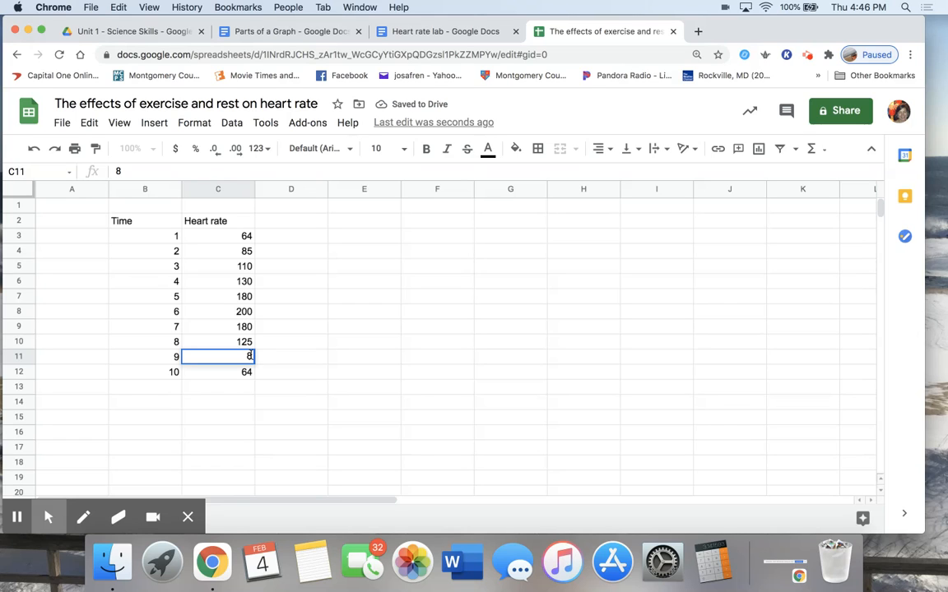
type("2")
left_click(309, 356)
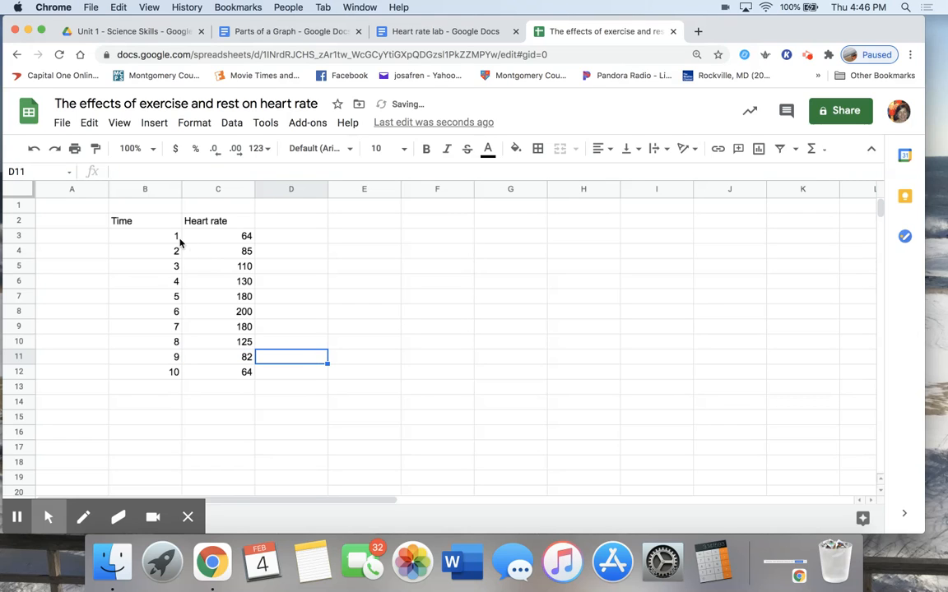
Insert a chart from the time and heart rate data, starting from the Time header in cell B2
left_click(132, 222)
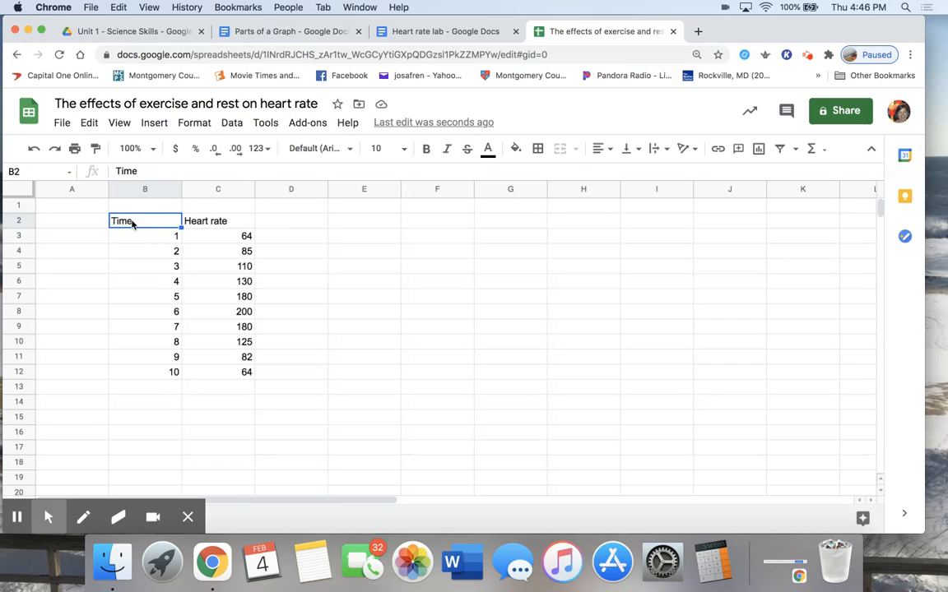
left_click(151, 126)
left_click(151, 125)
left_click(150, 126)
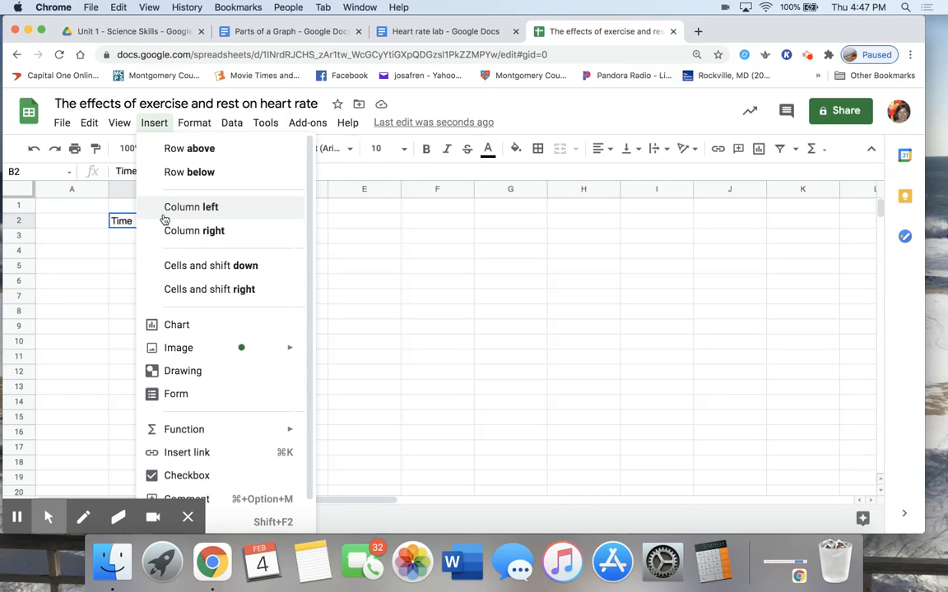
left_click(176, 326)
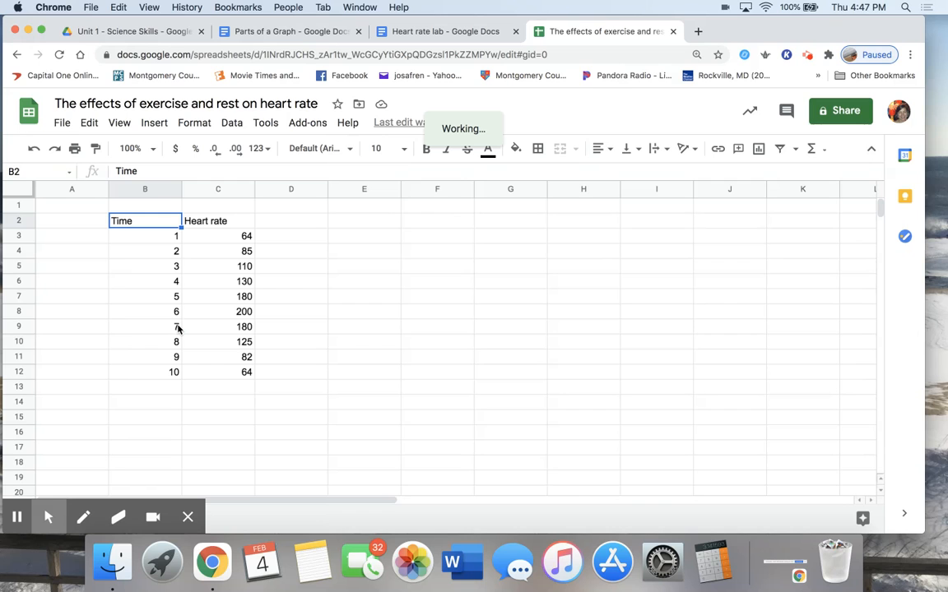
Close the chart editor and copy the Heart rate vs. Time chart
left_click(153, 125)
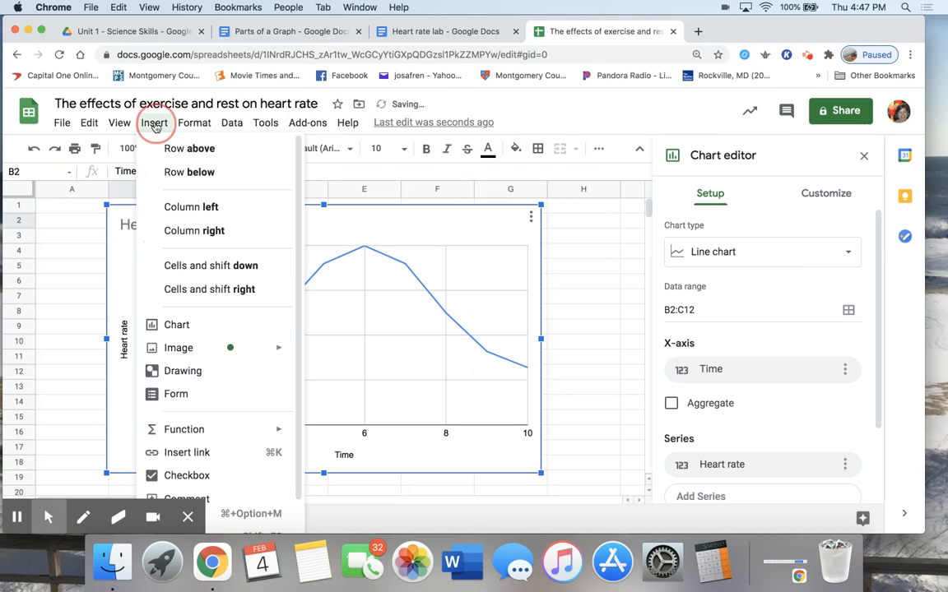
left_click(88, 317)
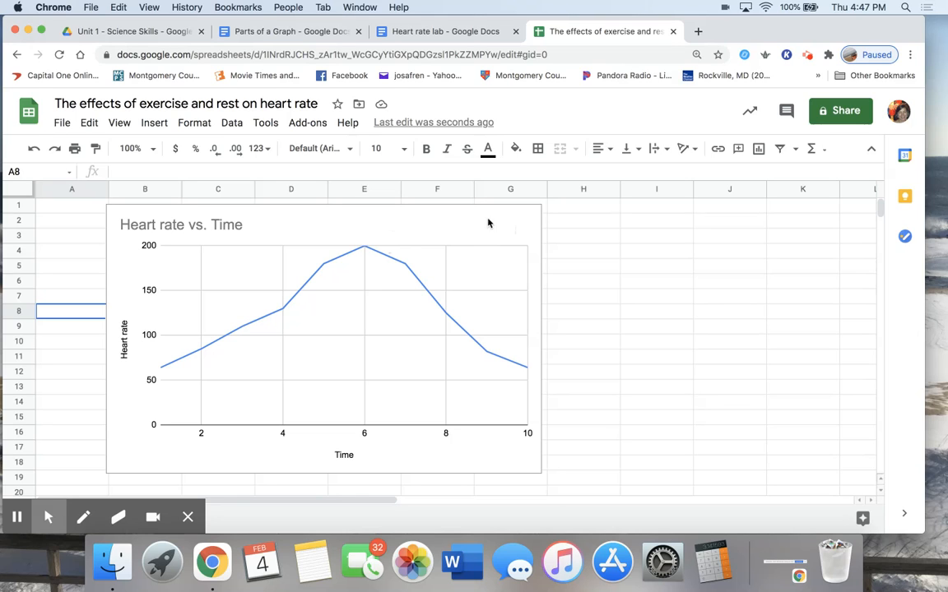
left_click(520, 222)
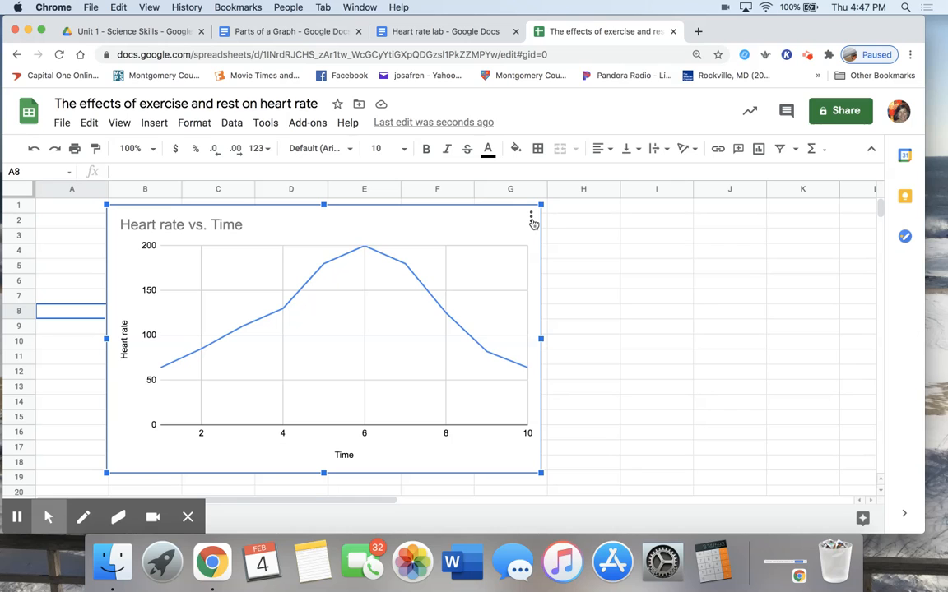
left_click(530, 219)
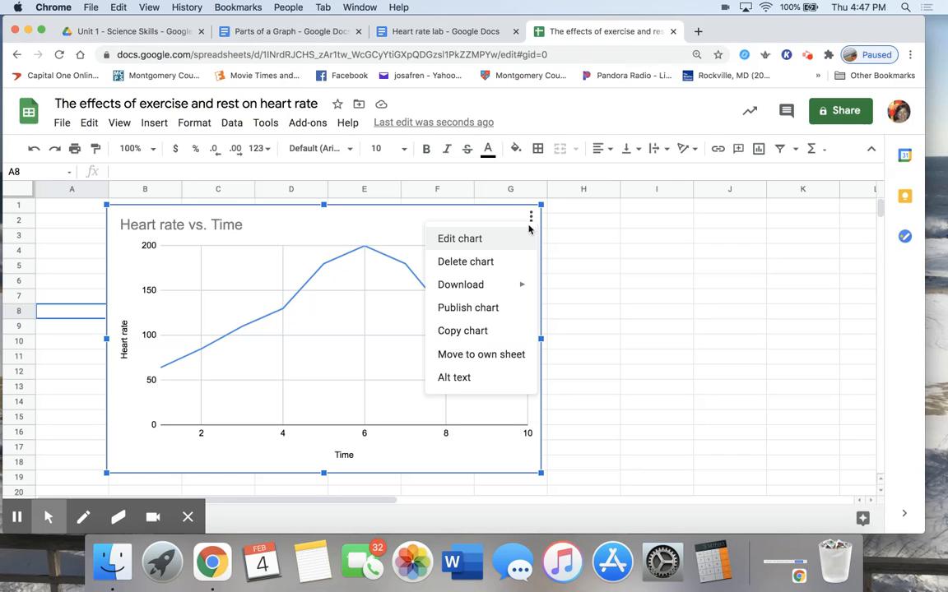
left_click(490, 331)
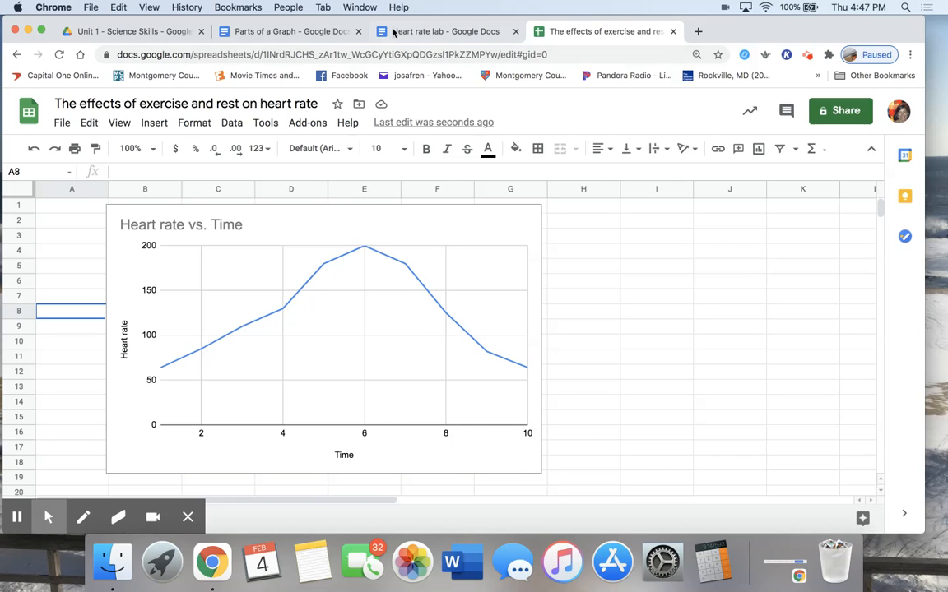
Paste the copied chart below the table in the Heart rate lab Google Docs document, linked to the spreadsheet
left_click(419, 32)
left_click(501, 486)
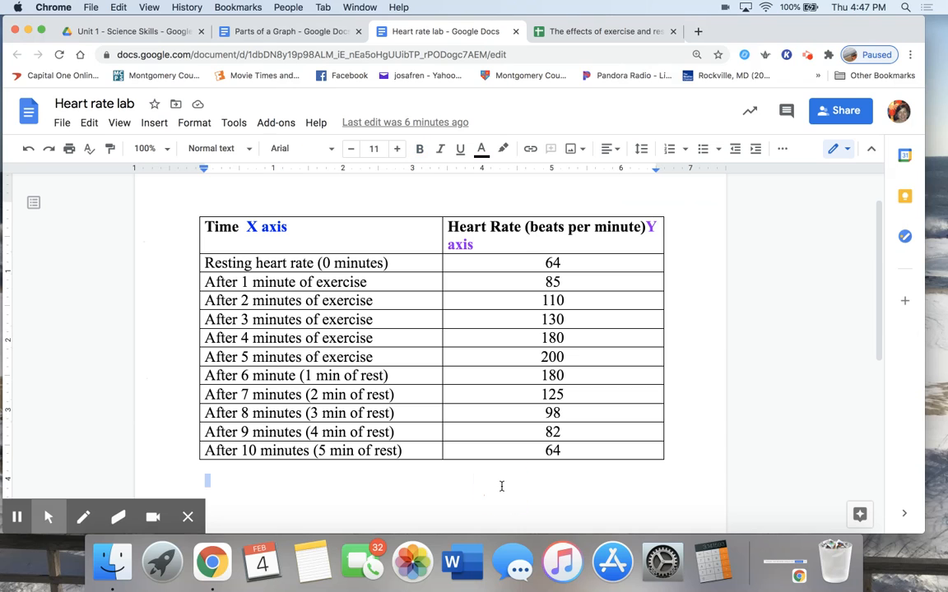
scroll(501, 486, "down", 5)
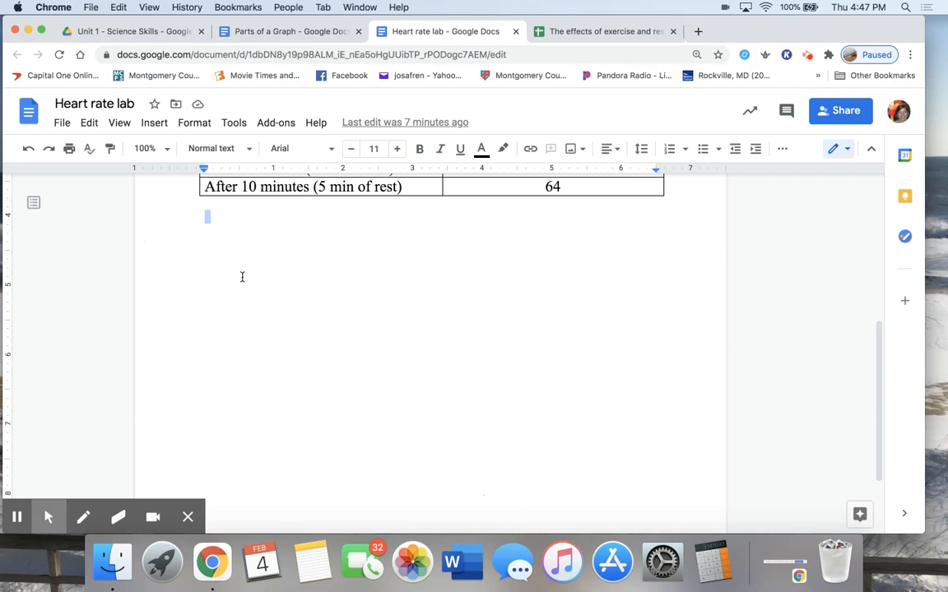
right_click(244, 279)
left_click(271, 272)
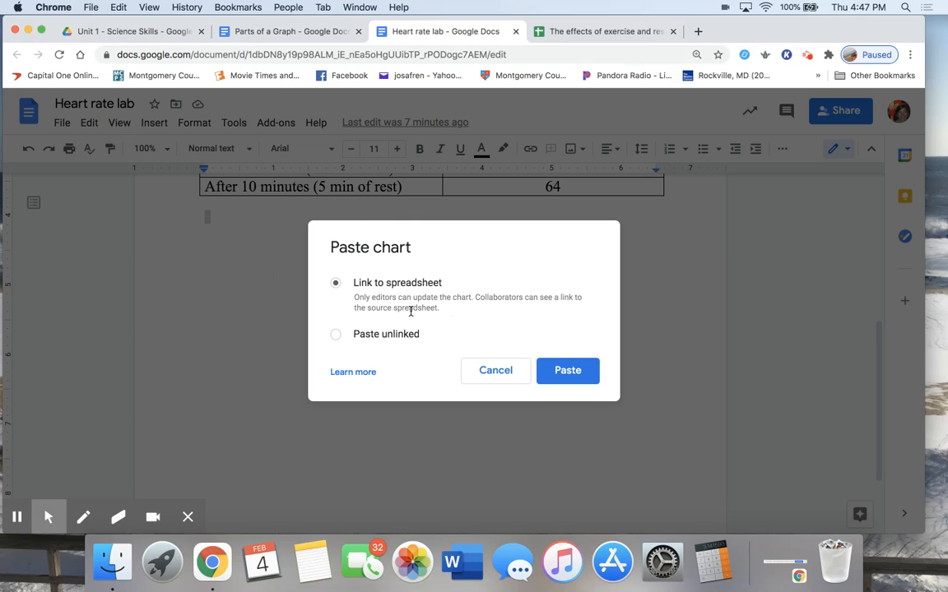
left_click(566, 371)
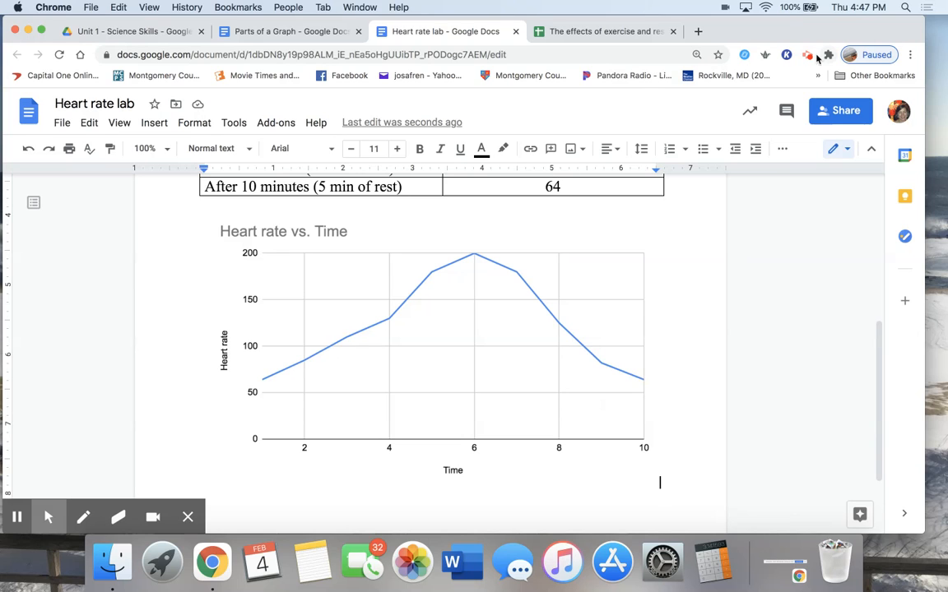
left_click(807, 56)
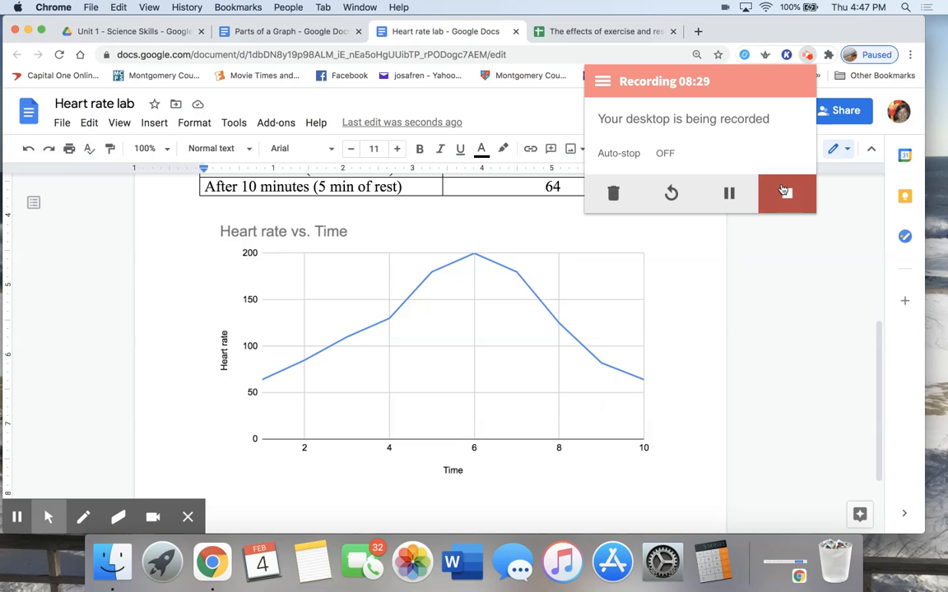